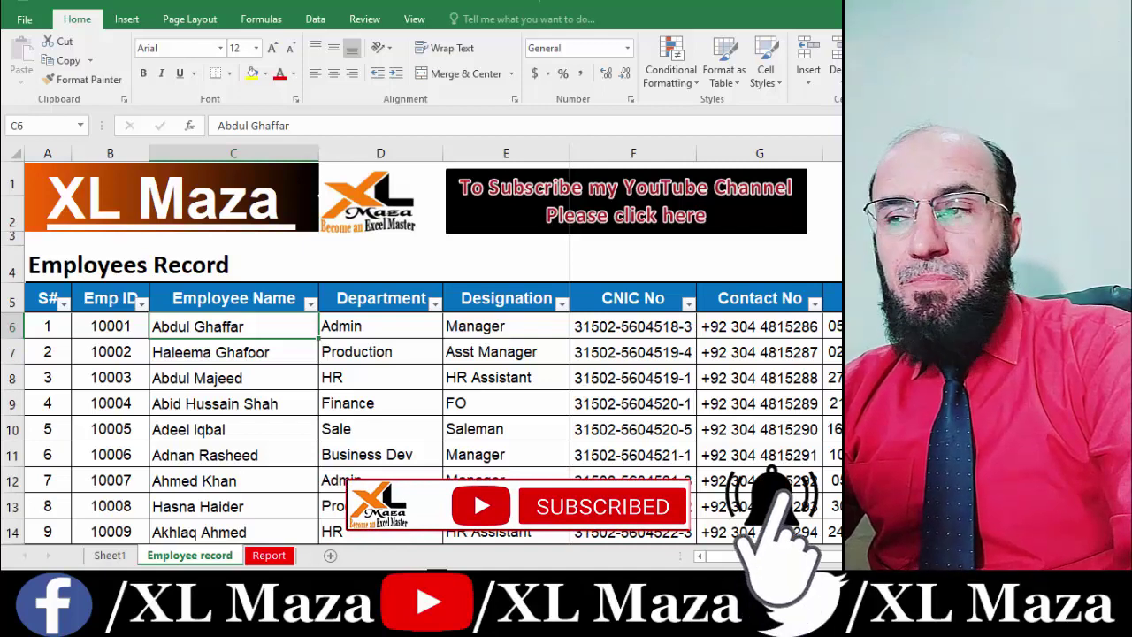
Step: Examine the employee record table's columns from Employee Name across to Salaries
{"action": "key", "text": "Right"}
{"action": "key", "text": "Right"}
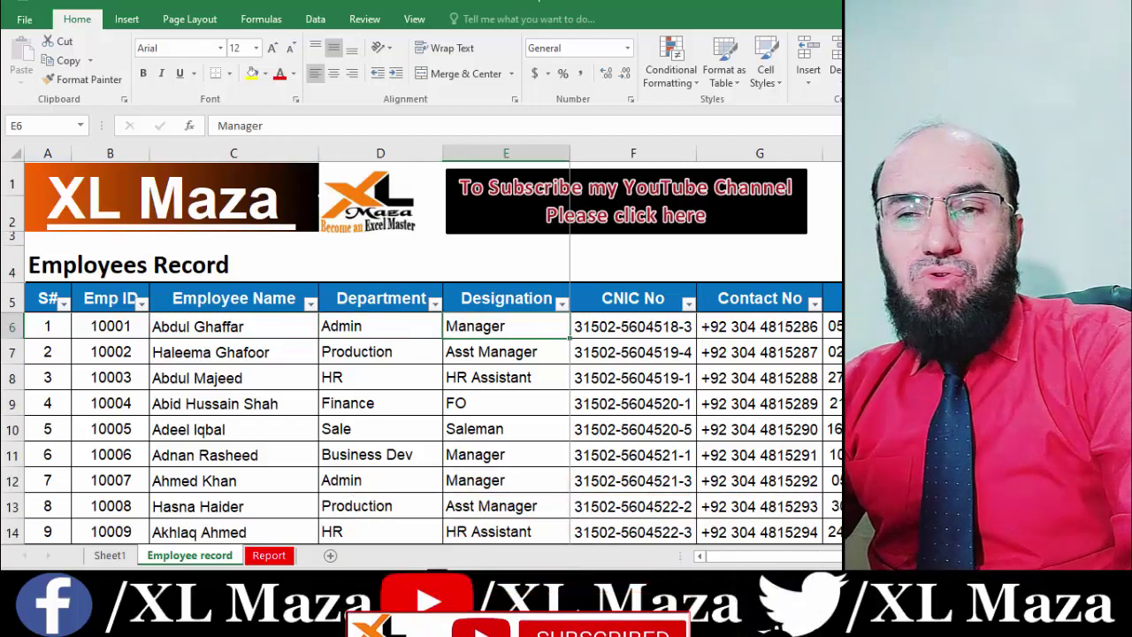
{"action": "key", "text": "Right"}
{"action": "key", "text": "Right"}
{"action": "key", "text": "Right"}
{"action": "key", "text": "Right"}
{"action": "key", "text": "Right"}
{"action": "key", "text": "Right"}
{"action": "key", "text": "Right"}
{"action": "key", "text": "Right"}
{"action": "key", "text": "Right"}
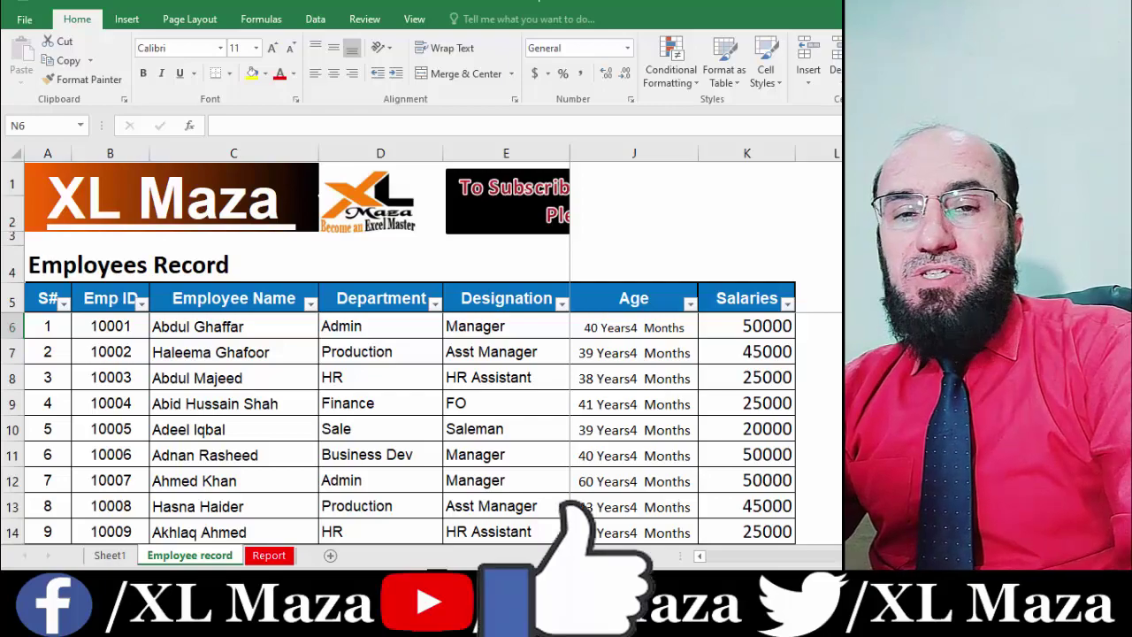
{"action": "key", "text": "Left"}
{"action": "key", "text": "Left"}
{"action": "key", "text": "Left"}
{"action": "key", "text": "Left"}
{"action": "key", "text": "Left"}
{"action": "key", "text": "Left"}
{"action": "key", "text": "Left"}
{"action": "key", "text": "Left"}
{"action": "key", "text": "Left"}
{"action": "key", "text": "Left"}
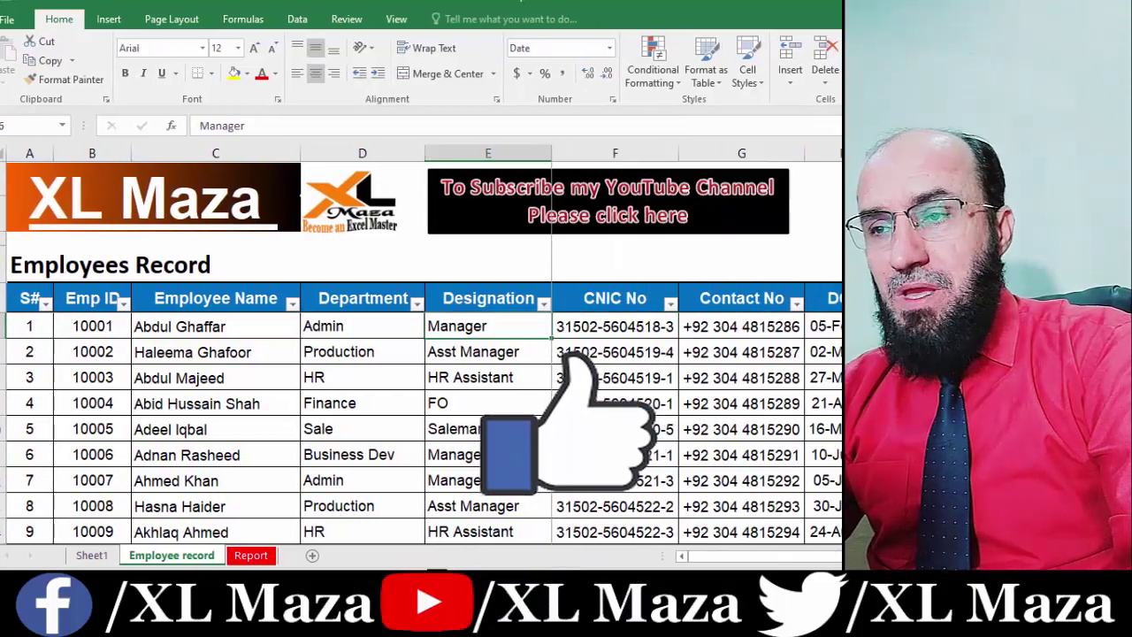
{"action": "key", "text": "Right"}
{"action": "key", "text": "Right"}
{"action": "key", "text": "Right"}
{"action": "key", "text": "Right"}
{"action": "key", "text": "Right"}
{"action": "key", "text": "Right"}
{"action": "key", "text": "Right"}
{"action": "key", "text": "Right"}
{"action": "key", "text": "Right"}
{"action": "key", "text": "Right"}
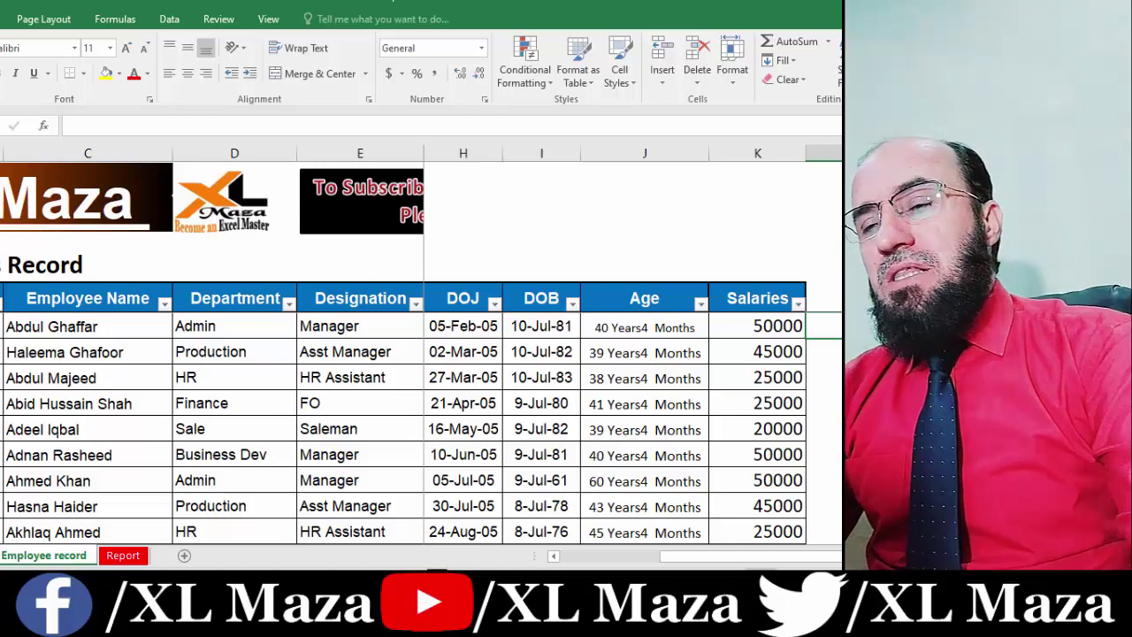
{"action": "key", "text": "Left"}
{"action": "key", "text": "Left"}
{"action": "key", "text": "Left"}
{"action": "key", "text": "Left"}
{"action": "key", "text": "Right"}
{"action": "key", "text": "Right"}
{"action": "key", "text": "Right"}
{"action": "key", "text": "Right"}
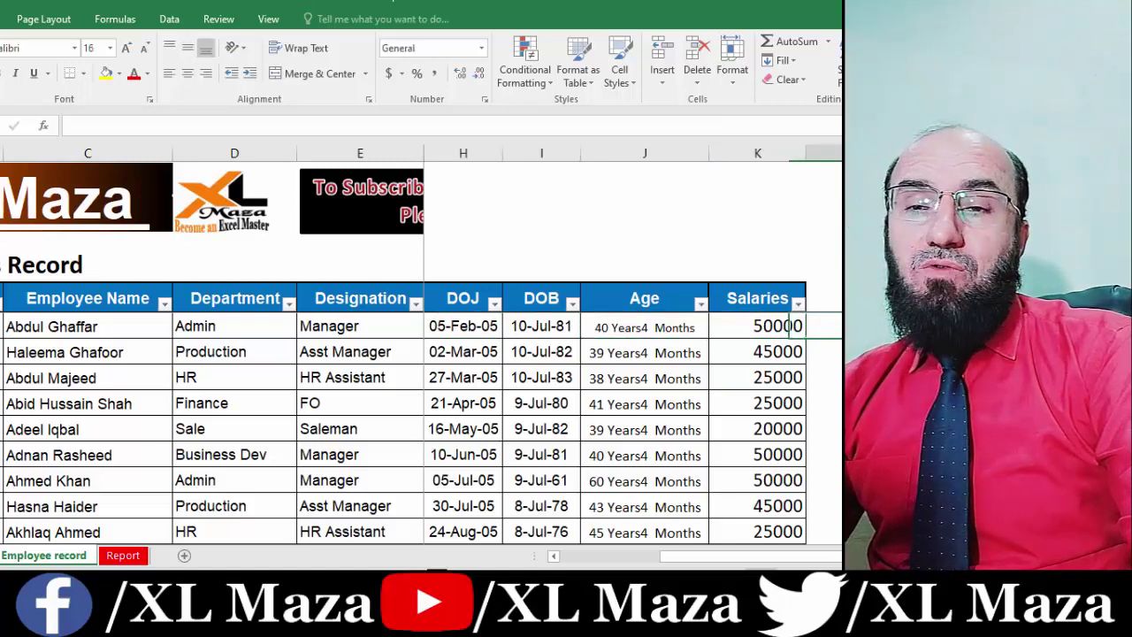
Step: Enter the labels "odd" in M6 and "even" in M7, beside the employee table
{"action": "key", "text": "Right"}
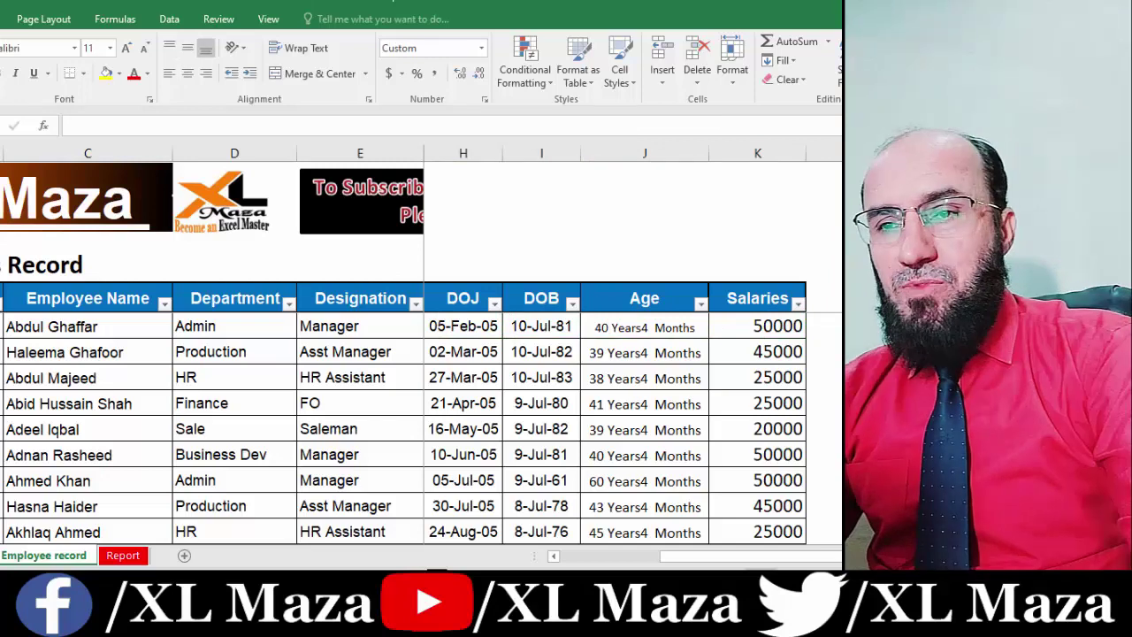
{"action": "key", "text": "ctrl+0"}
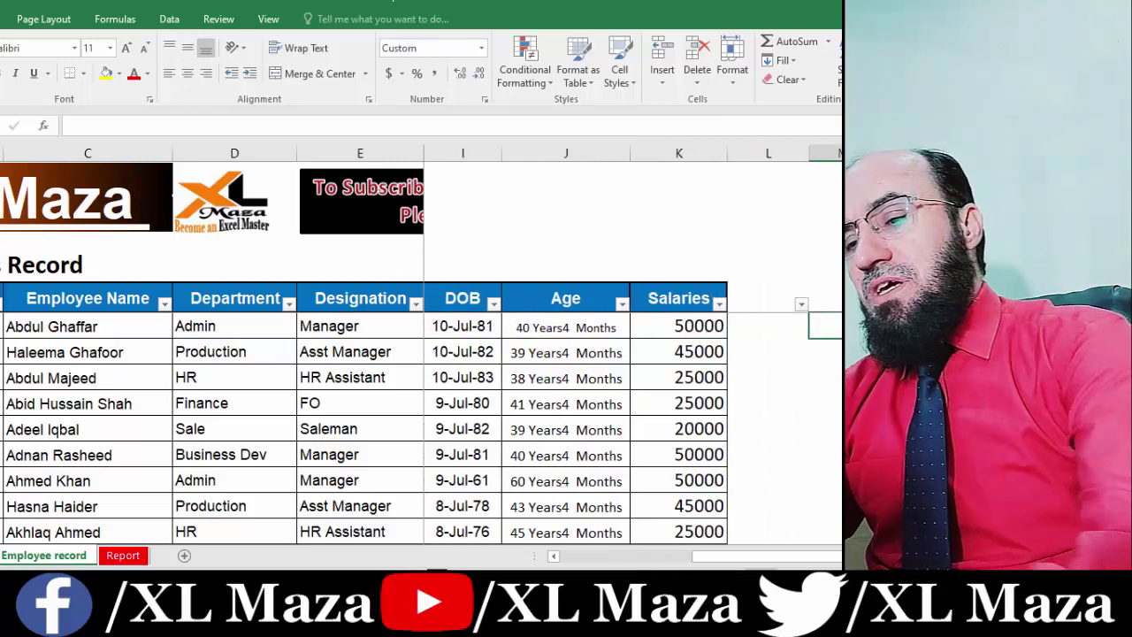
{"action": "type", "text": "odd"}
{"action": "key", "text": "Return"}
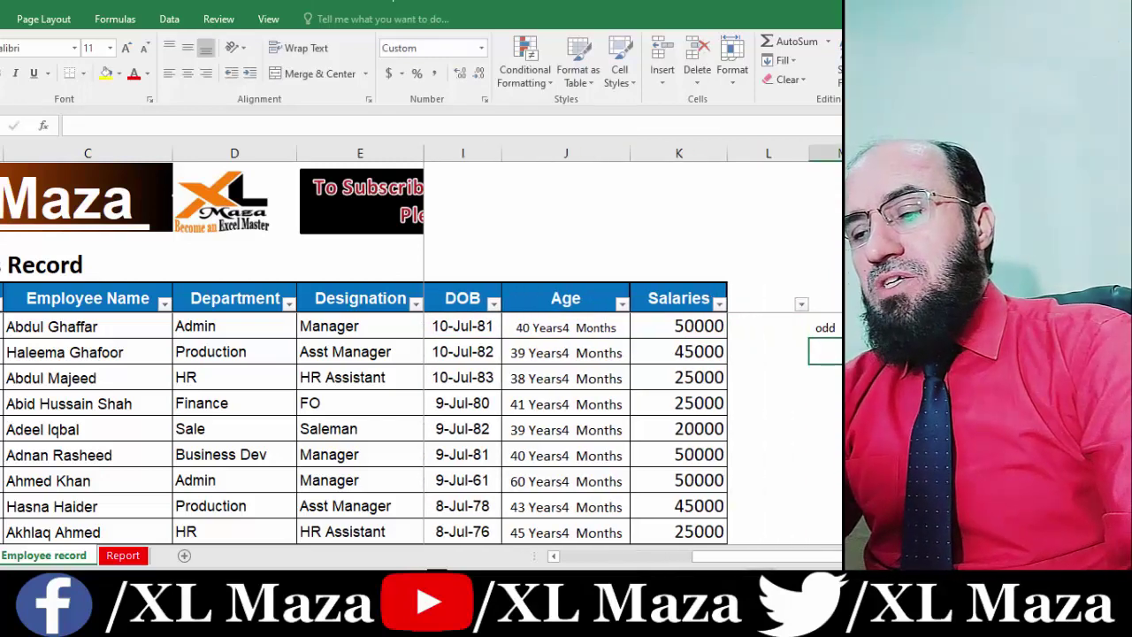
{"action": "type", "text": "eve"}
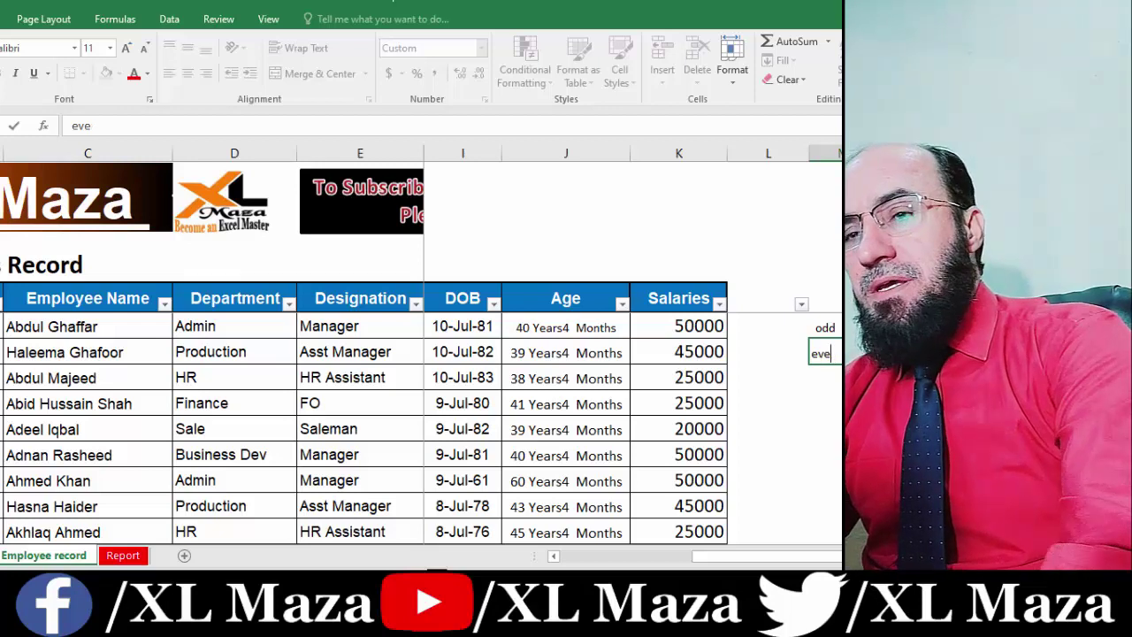
{"action": "type", "text": "n"}
{"action": "key", "text": "Up"}
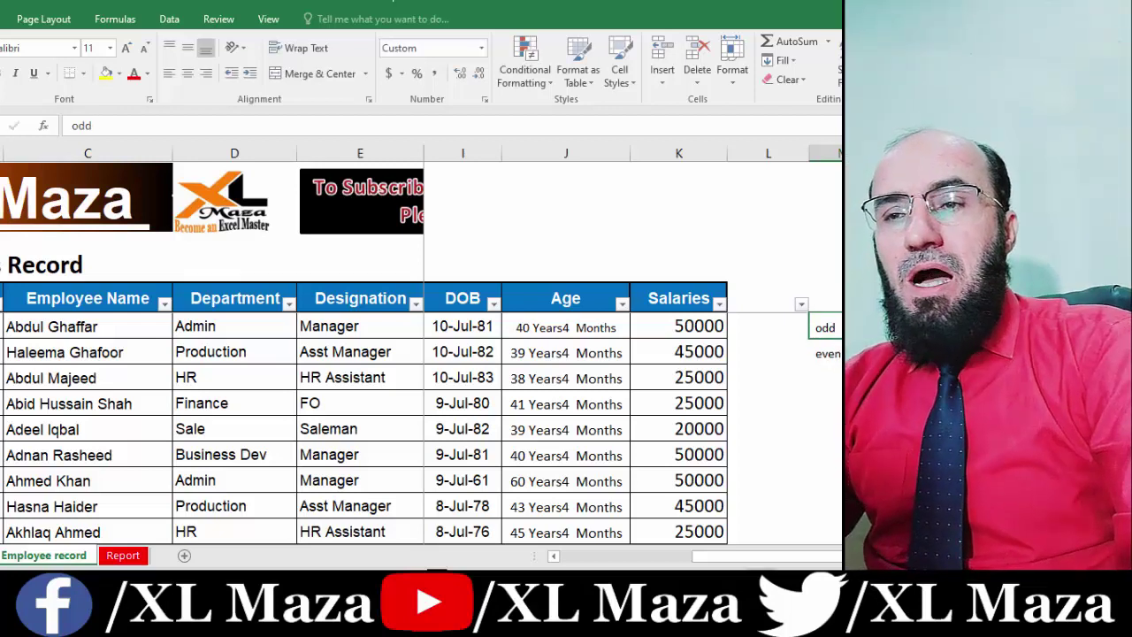
Step: Enlarge the font of the odd and even labels in M6:M7
{"action": "key", "text": "Right"}
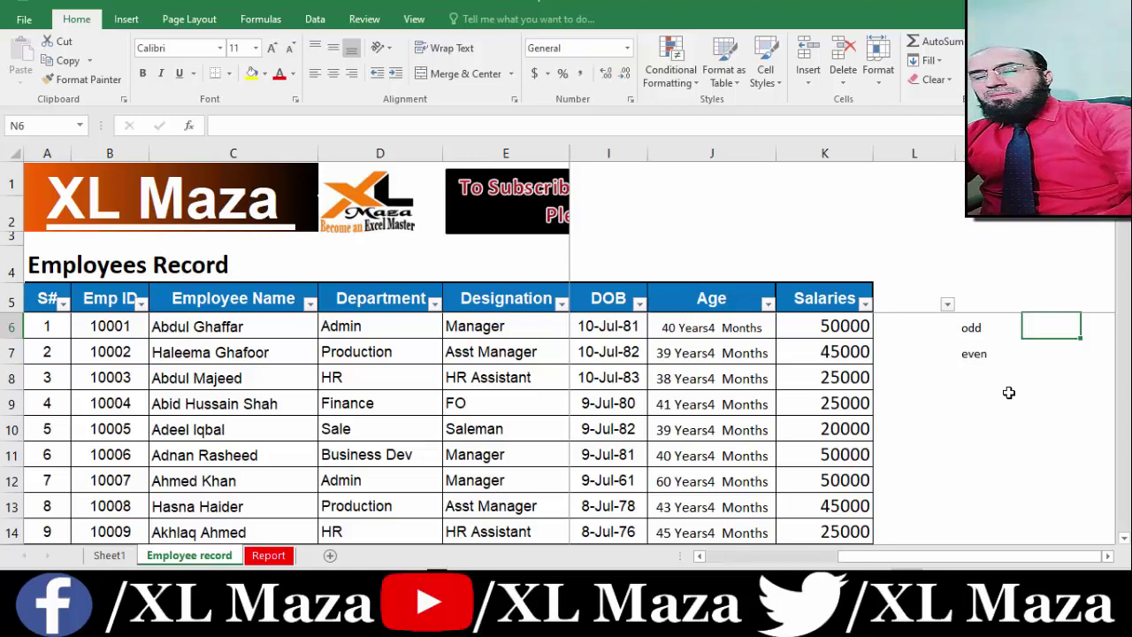
{"action": "key", "text": "Left"}
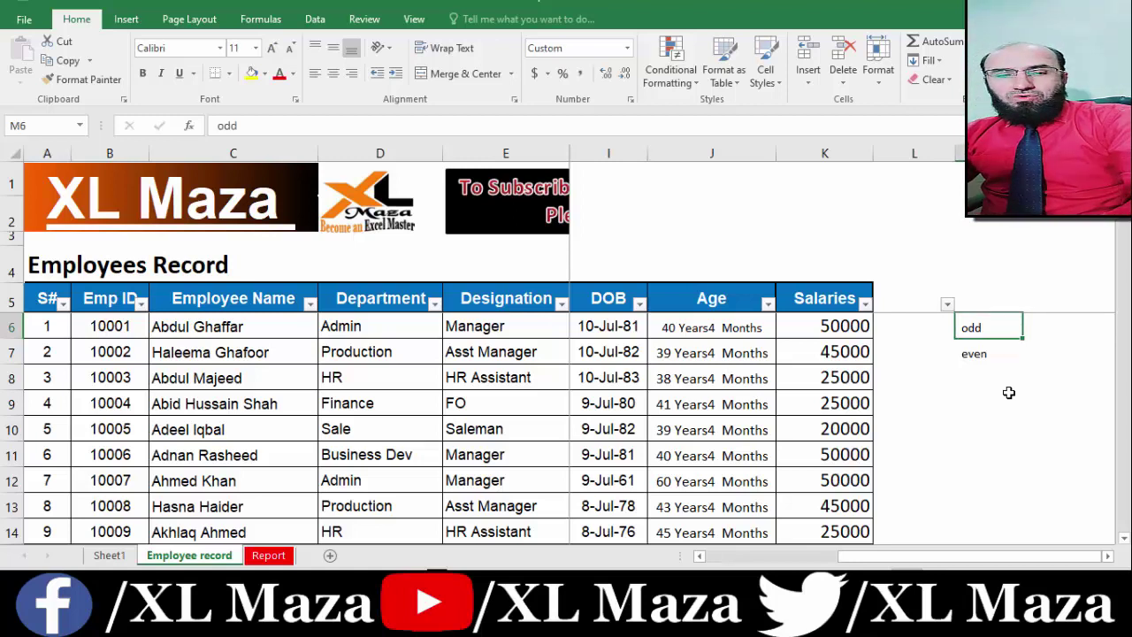
{"action": "key", "text": "Down"}
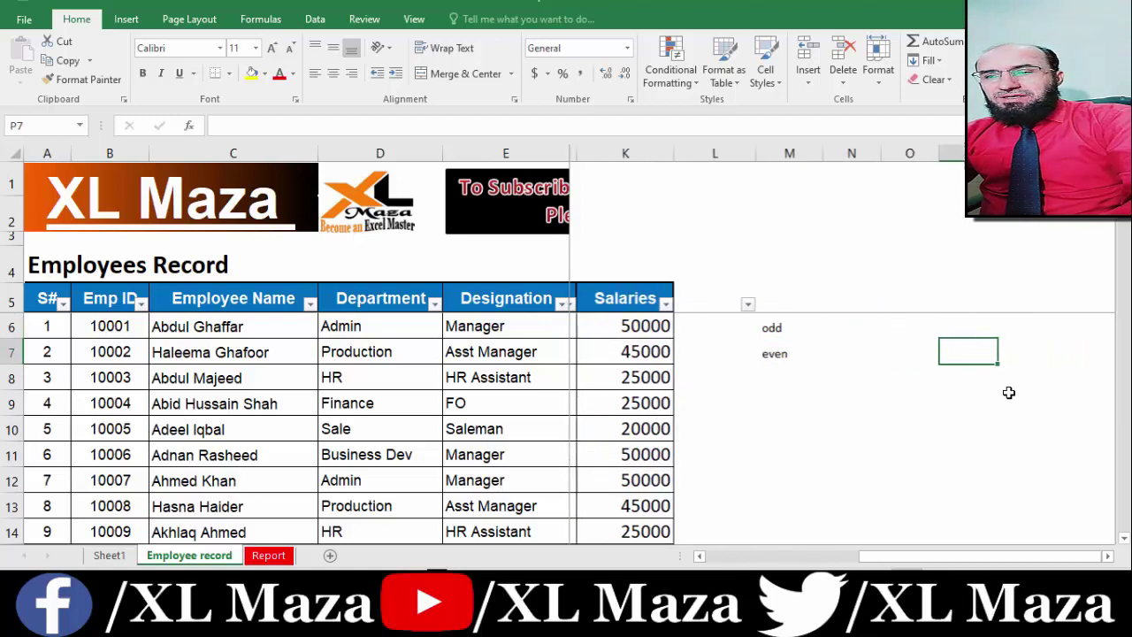
{"action": "key", "text": "Up"}
{"action": "key", "text": "shift+Down"}
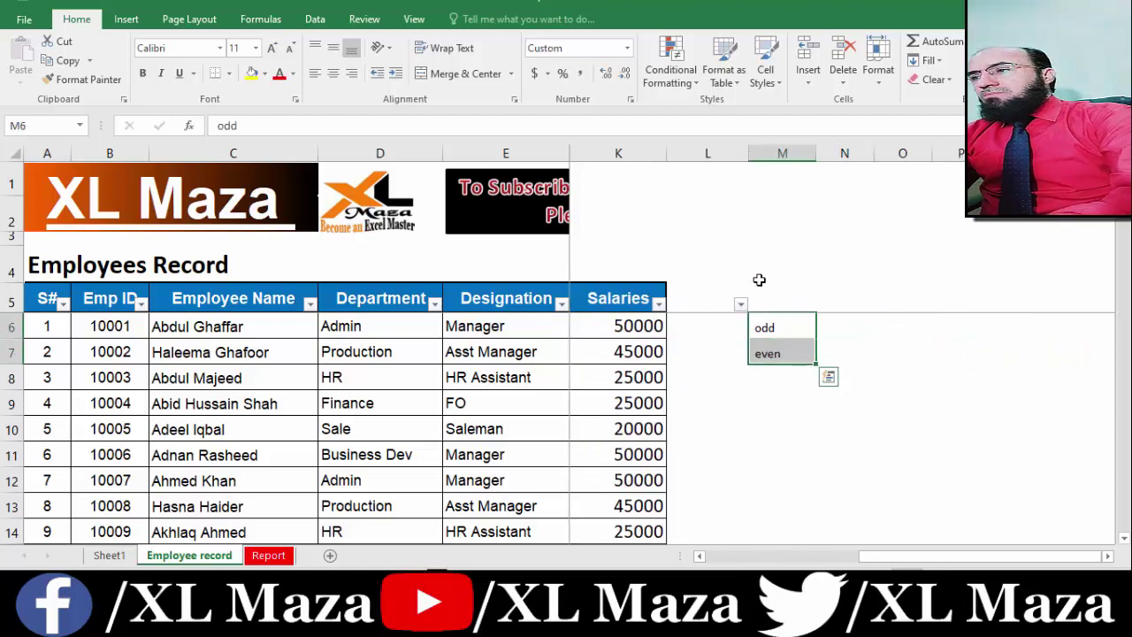
{"action": "left_click", "coordinate": [274, 50]}
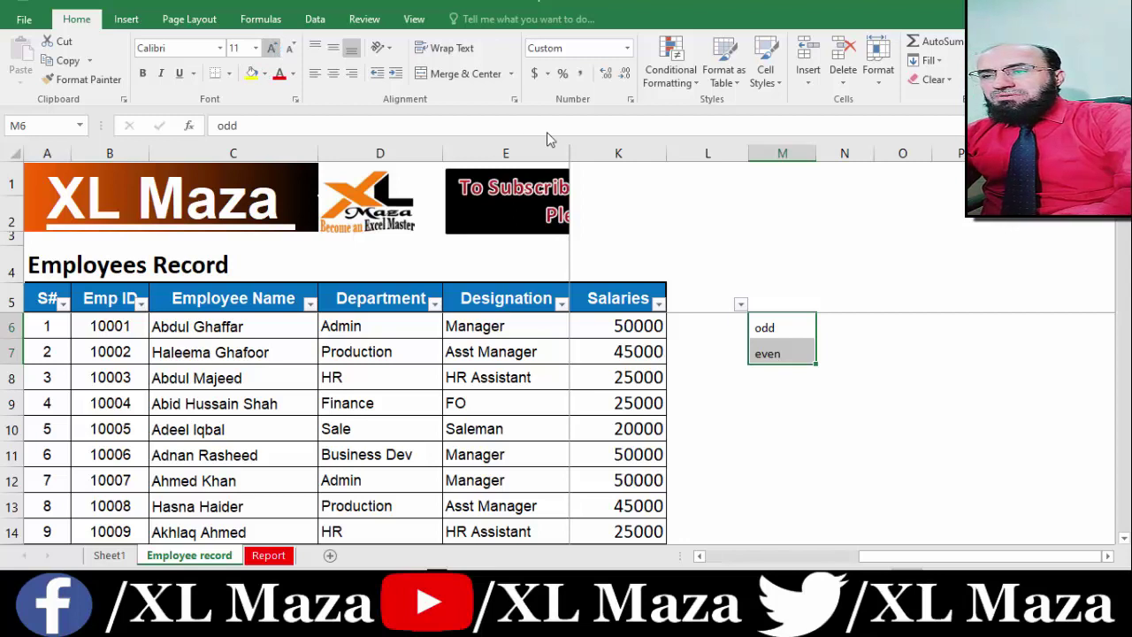
Step: Enter the test numbers 17 in N6 and 18 in N7, beside the labels
{"action": "left_click", "coordinate": [847, 327]}
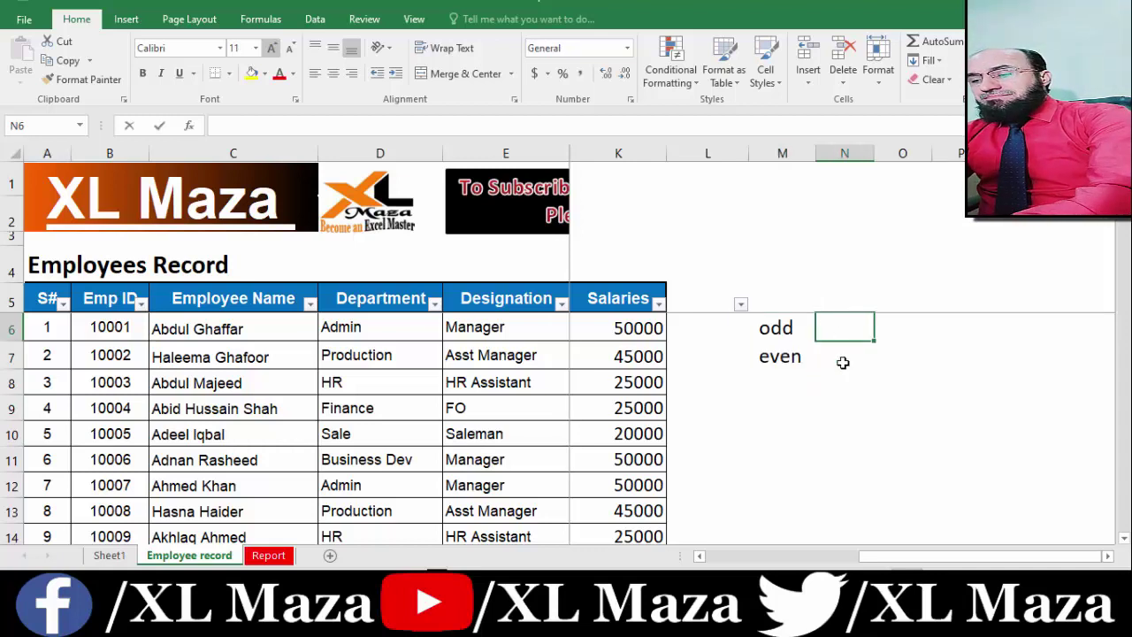
{"action": "type", "text": "="}
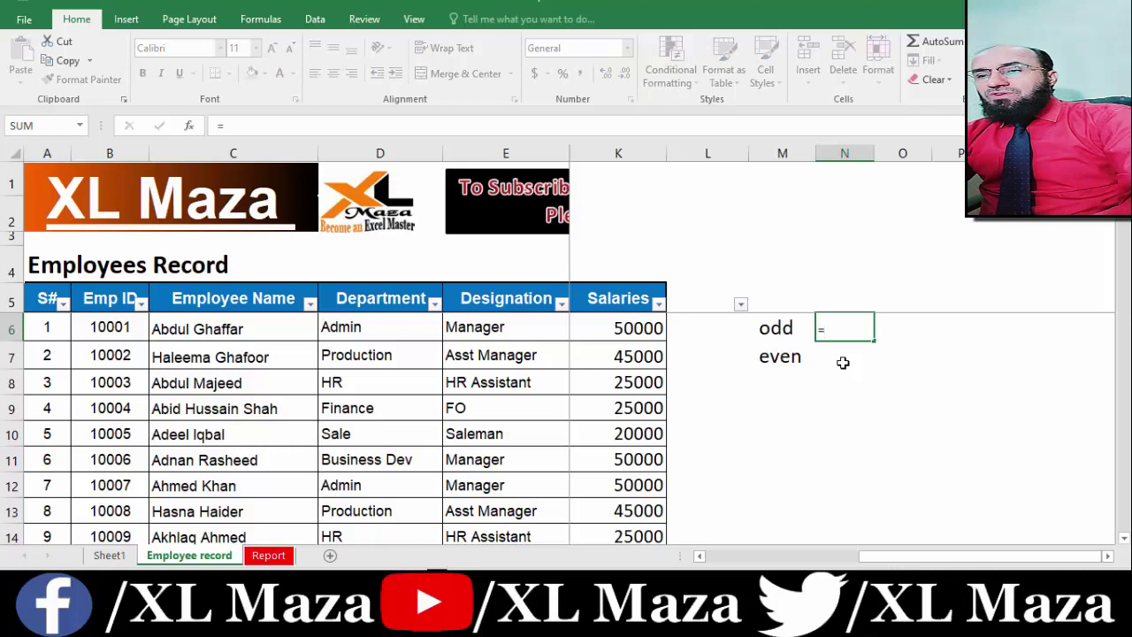
{"action": "key", "text": "Escape"}
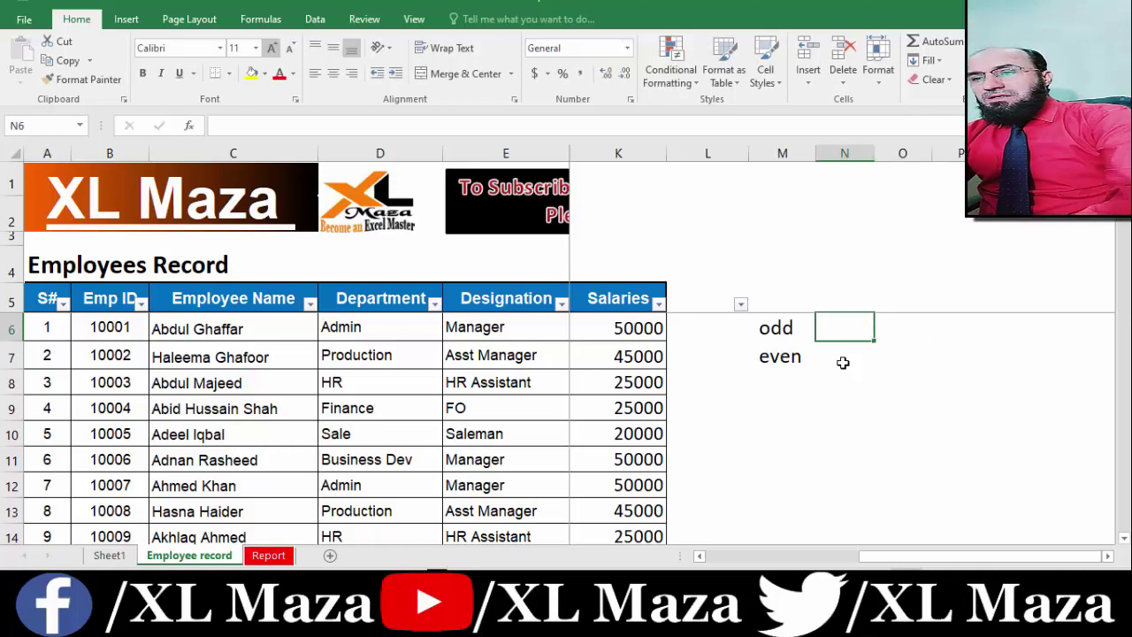
{"action": "type", "text": "178"}
{"action": "key", "text": "BackSpace"}
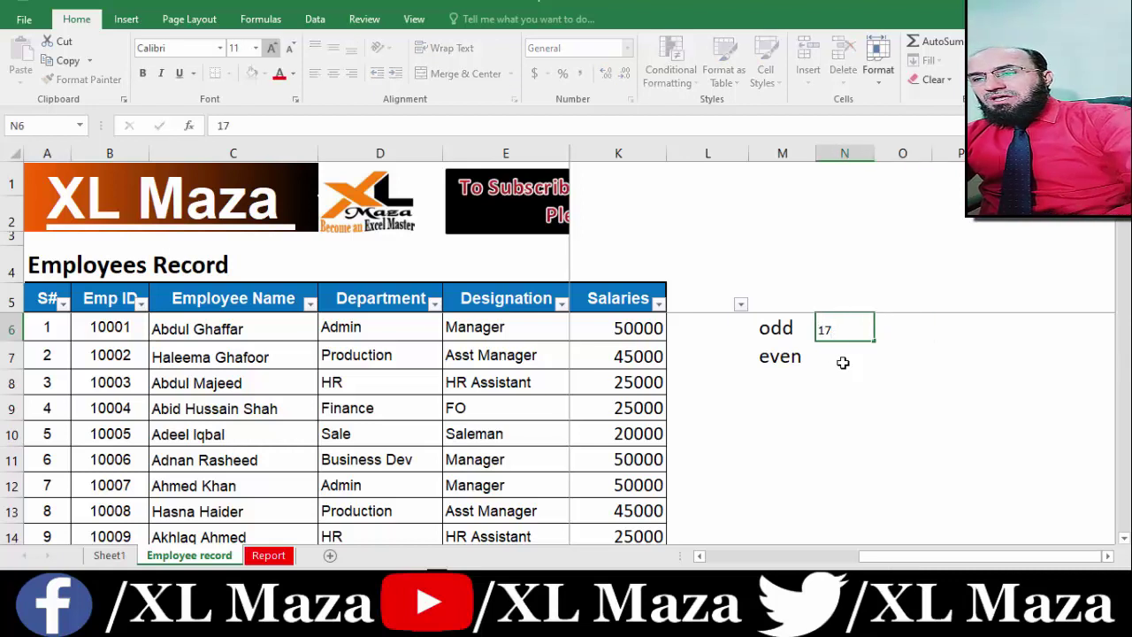
{"action": "key", "text": "Return"}
{"action": "type", "text": "18"}
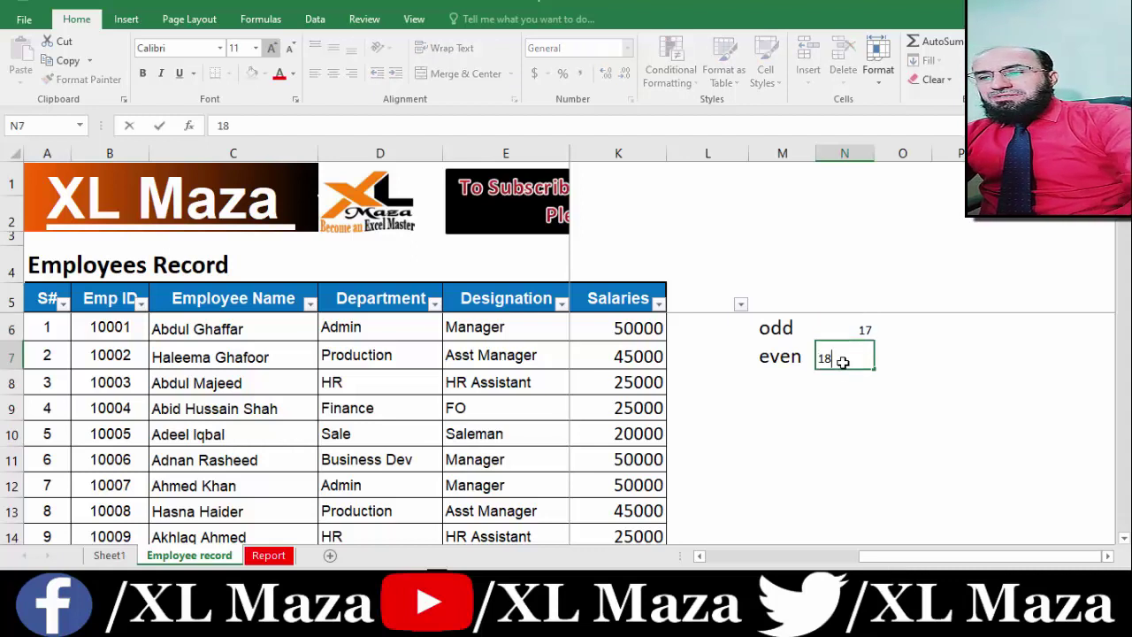
{"action": "key", "text": "Up"}
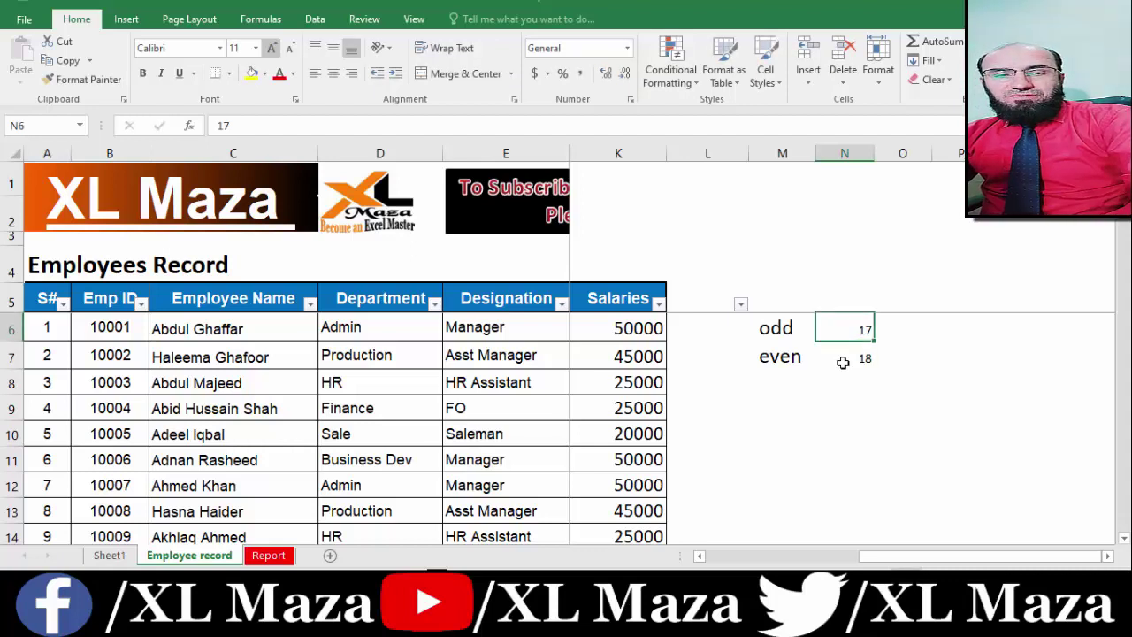
Step: Enter the formula =ODD(N6) in O6 to round the odd row's number to an odd integer
{"action": "left_click", "coordinate": [843, 362]}
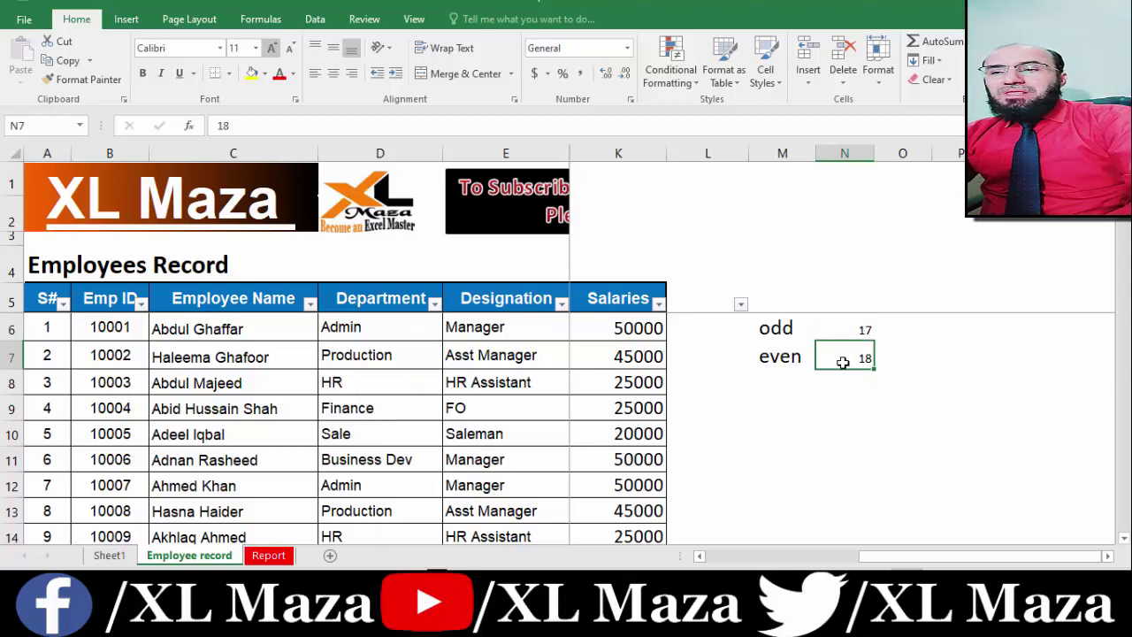
{"action": "key", "text": "Up"}
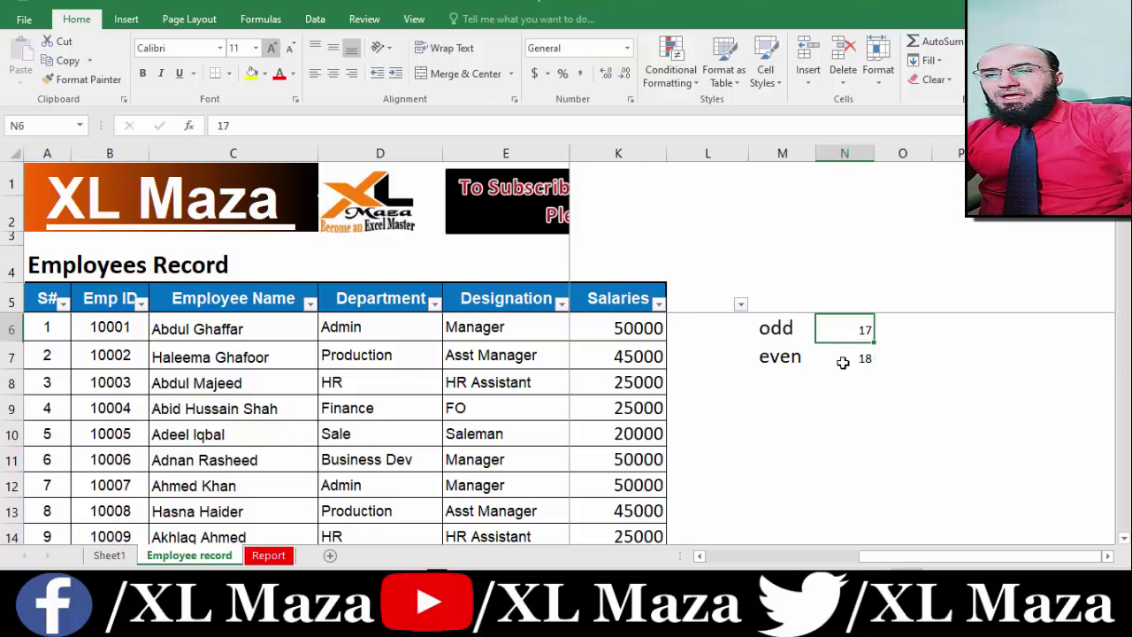
{"action": "key", "text": "Right"}
{"action": "type", "text": "=odd"}
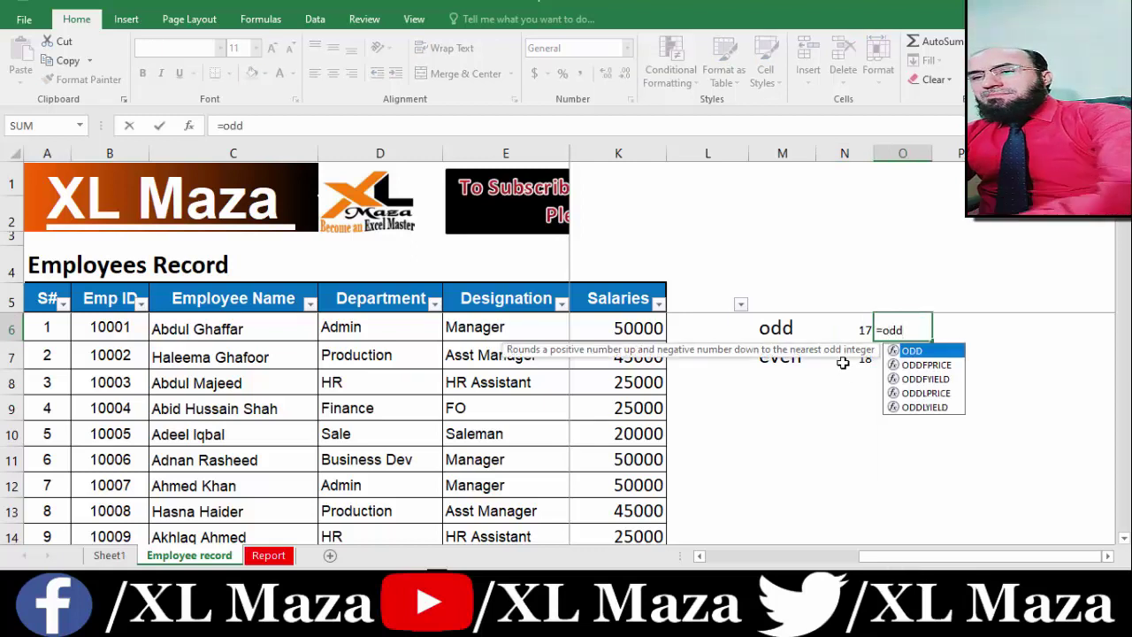
{"action": "type", "text": "("}
{"action": "key", "text": "Left"}
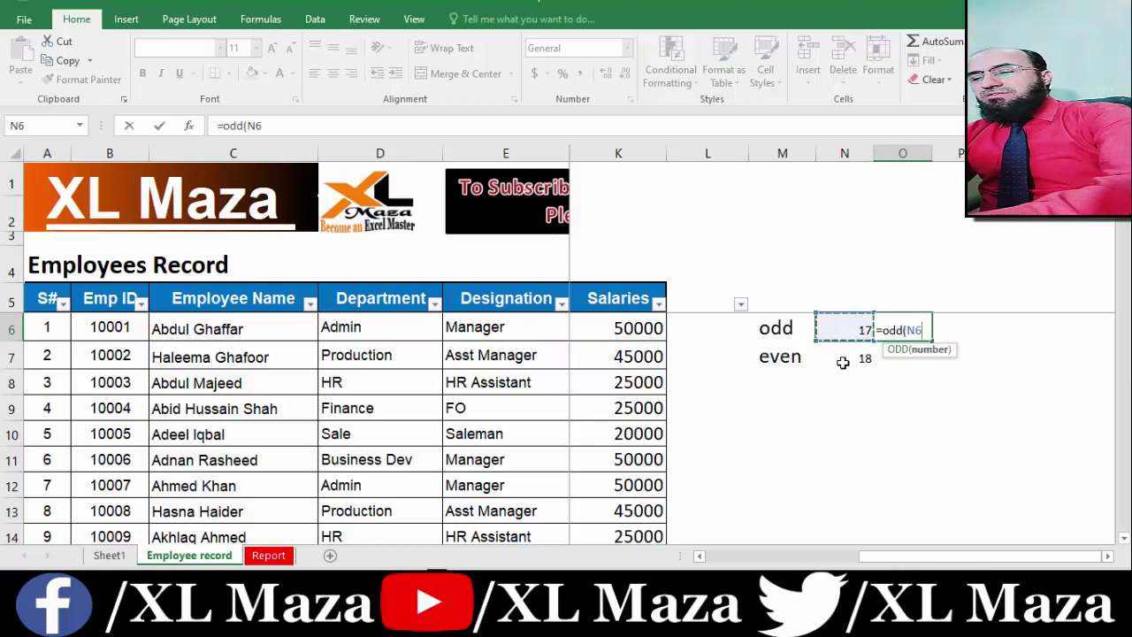
{"action": "type", "text": ")"}
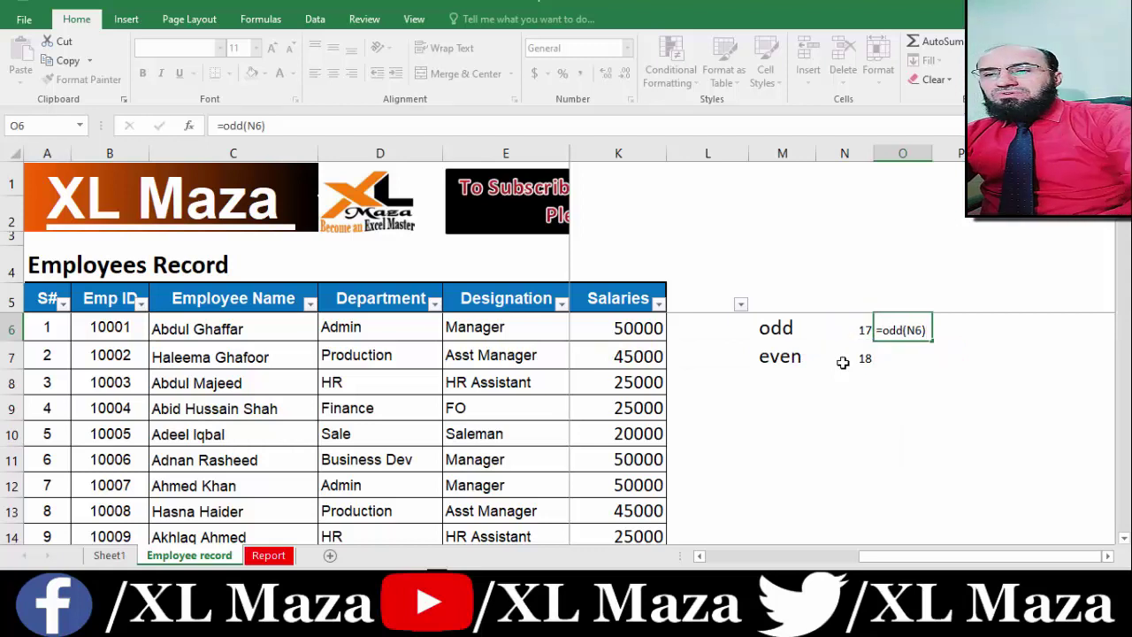
{"action": "key", "text": "Return"}
{"action": "key", "text": "Up"}
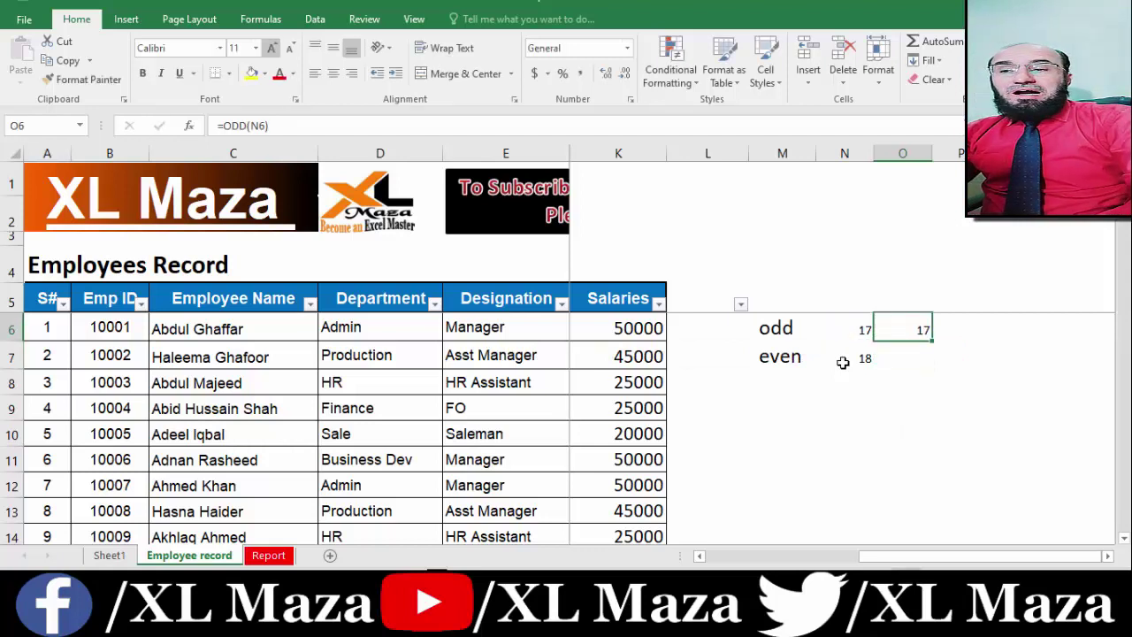
Step: Change the number in N6 to 18 to test the ODD formula with an even input
{"action": "key", "text": "Left"}
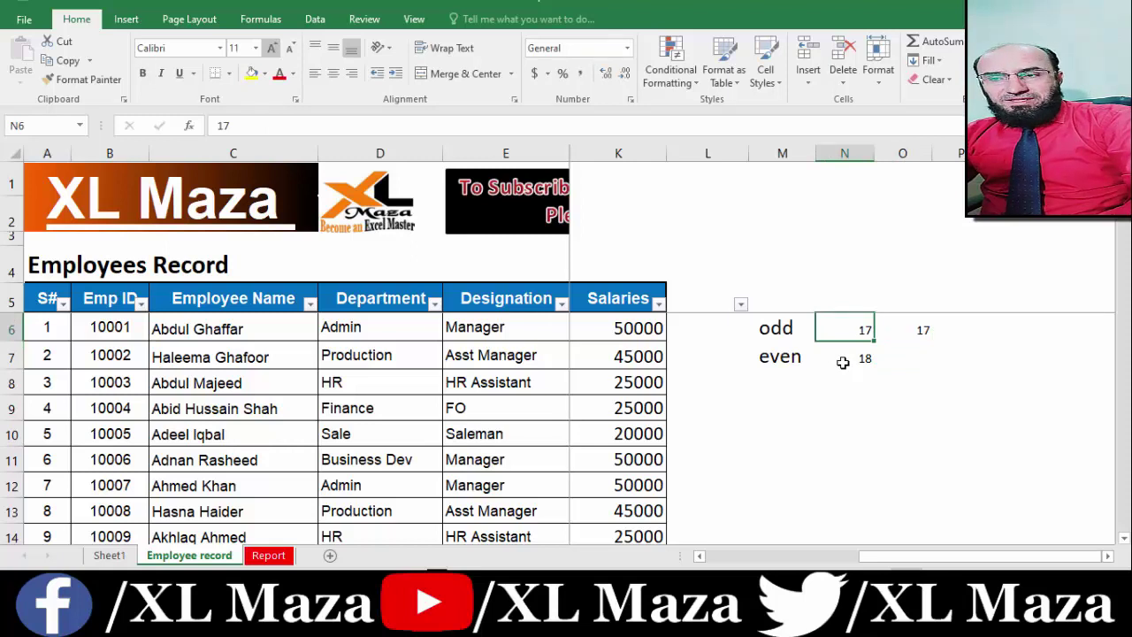
{"action": "type", "text": "18"}
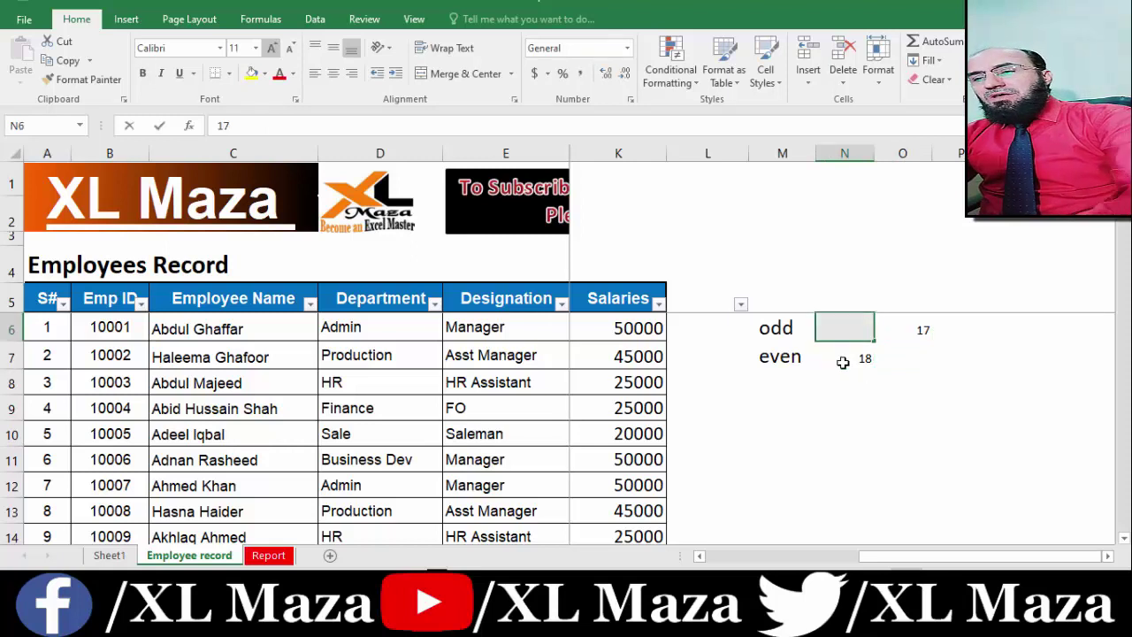
{"action": "key", "text": "Tab"}
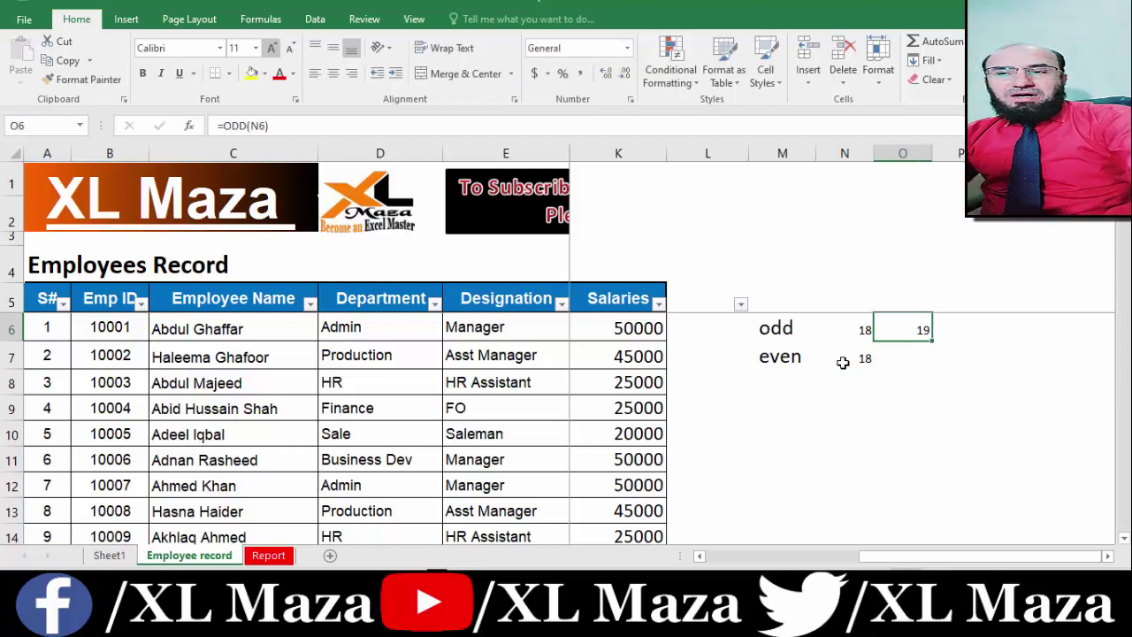
Step: Enter the formula =EVEN(N7) in O7 and set N7 to 17 to test it with an odd input
{"action": "key", "text": "Down"}
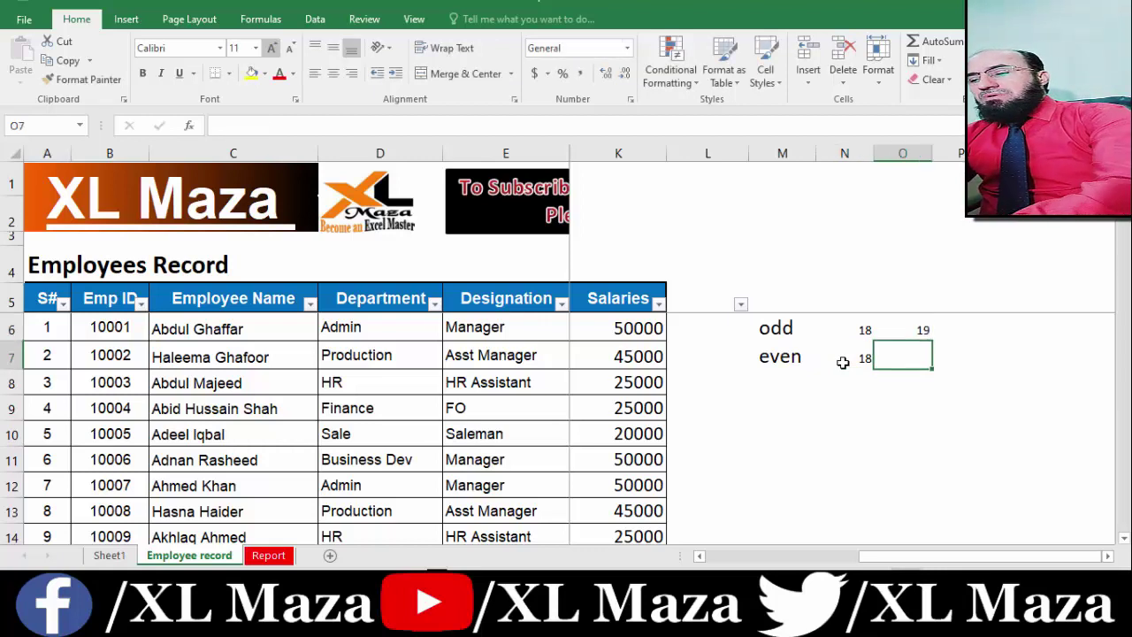
{"action": "type", "text": "=even"}
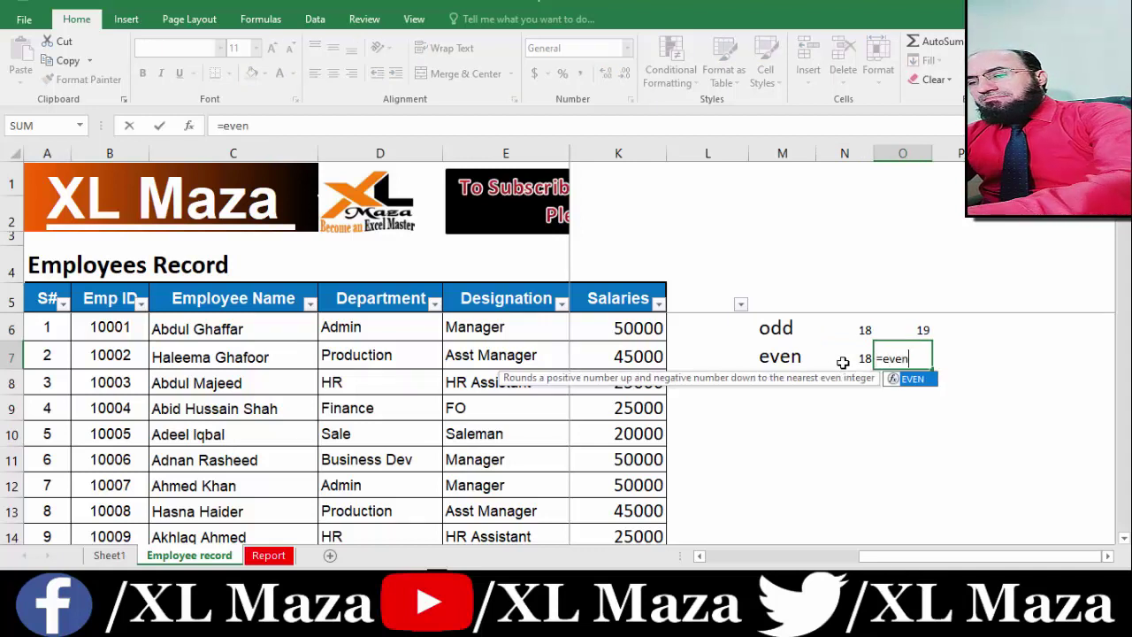
{"action": "type", "text": "("}
{"action": "left_click", "coordinate": [843, 362]}
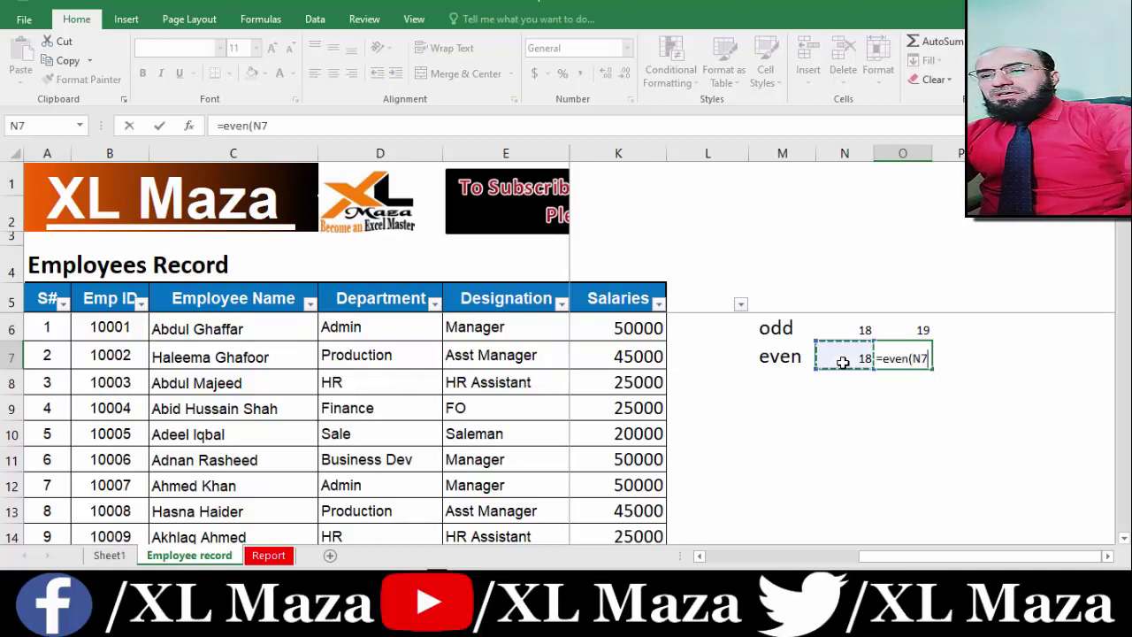
{"action": "key", "text": "ctrl+Return"}
{"action": "left_click", "coordinate": [842, 362]}
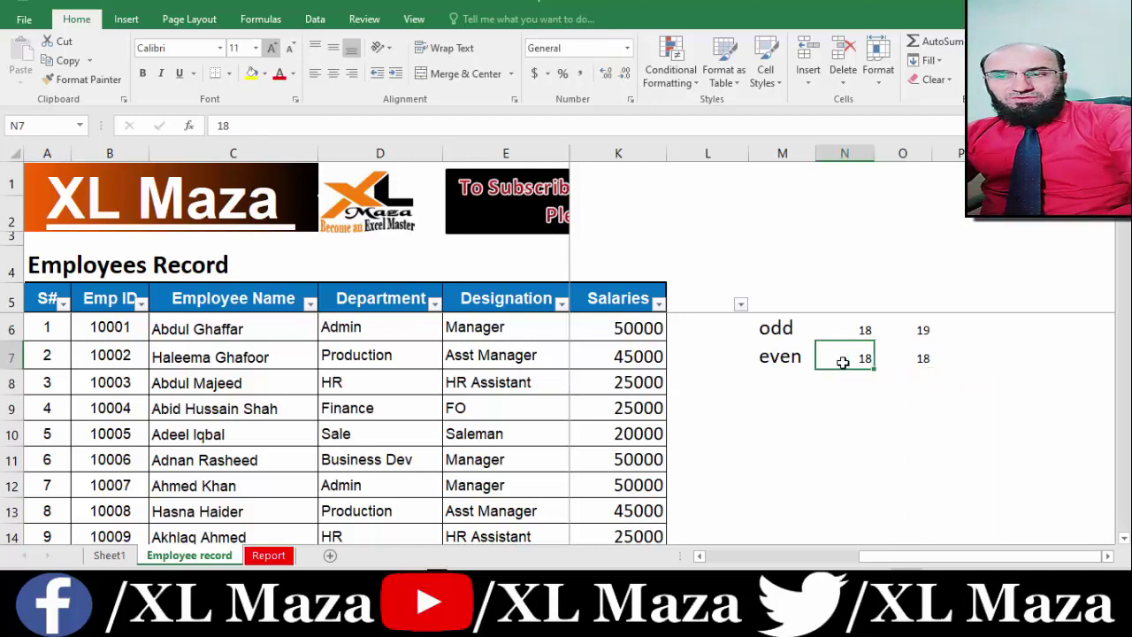
{"action": "type", "text": "17"}
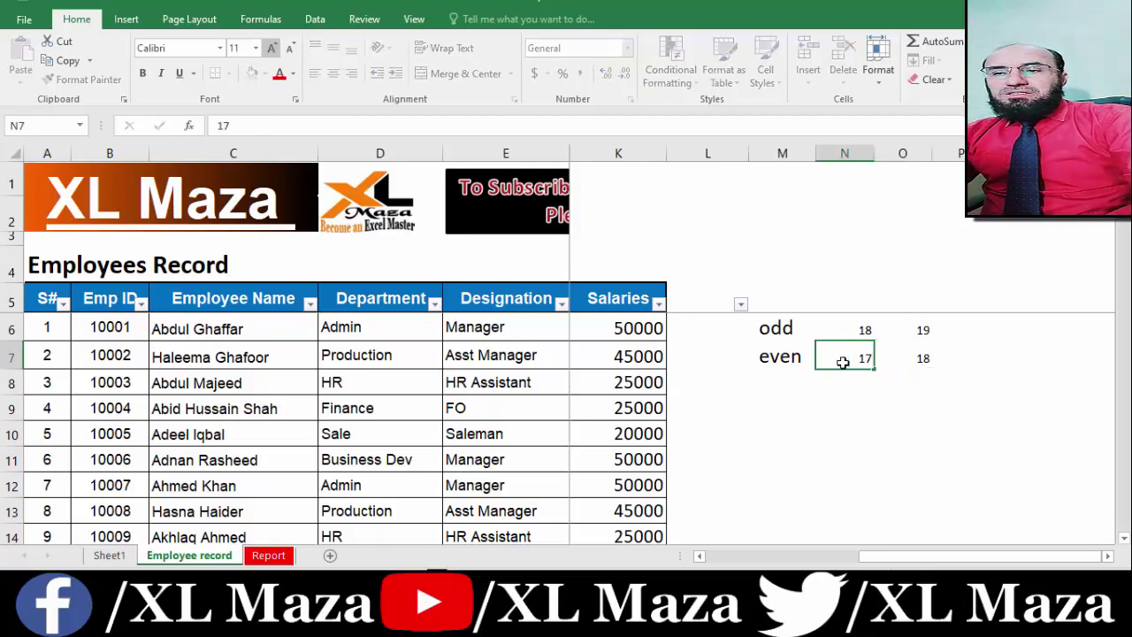
Step: Change the number in N7 to 15 to test the EVEN formula with another odd input
{"action": "key", "text": "Tab"}
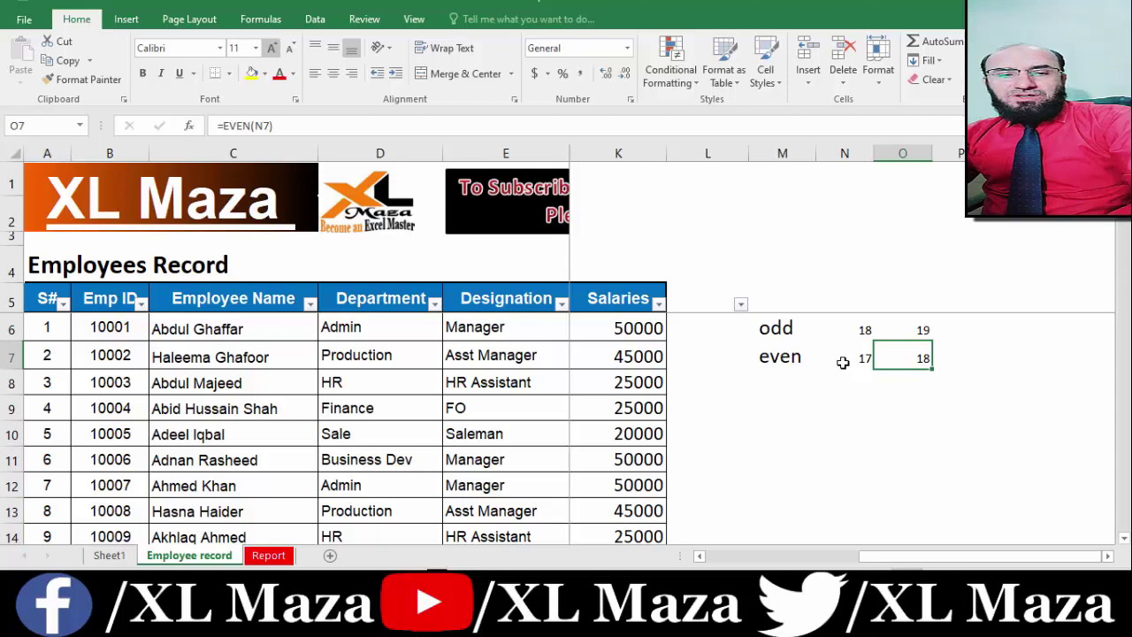
{"action": "left_click", "coordinate": [842, 363]}
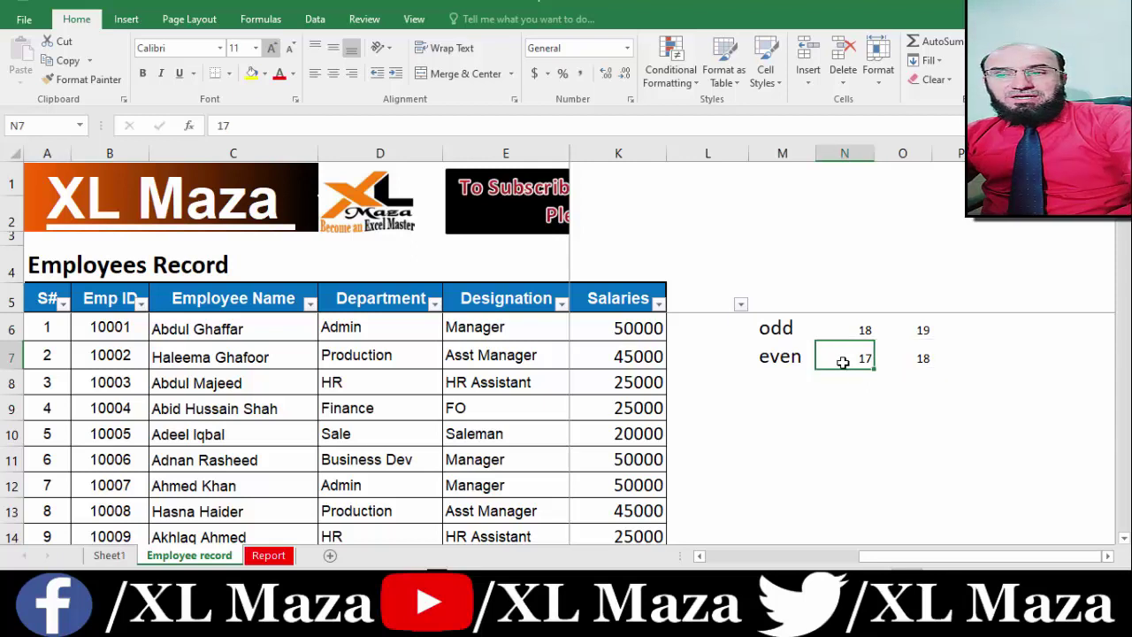
{"action": "key", "text": "Right"}
{"action": "left_click", "coordinate": [842, 363]}
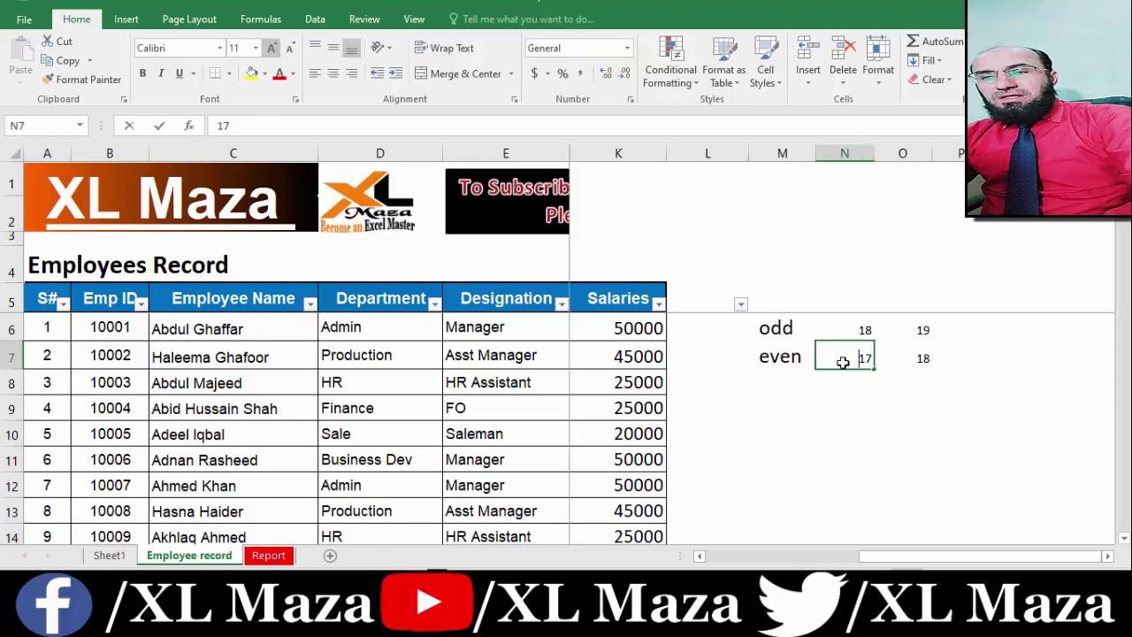
{"action": "key", "text": "BackSpace"}
{"action": "type", "text": "5"}
{"action": "key", "text": "Tab"}
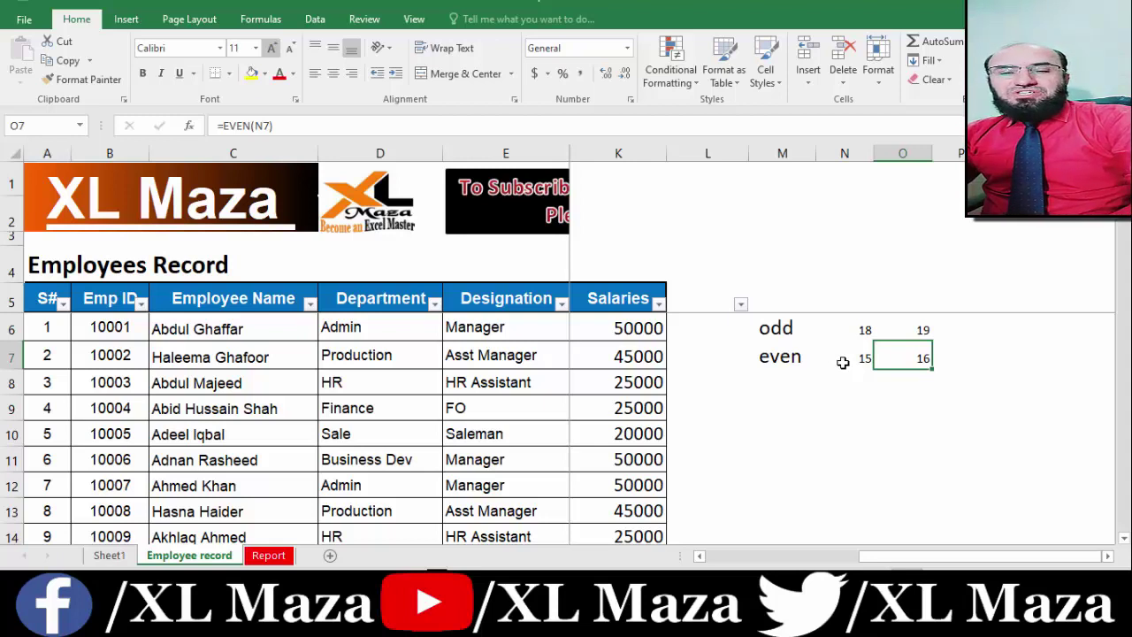
Step: Clear the odd and even test labels, numbers and formulas from M6:O7
{"action": "key", "text": "Up"}
{"action": "key", "text": "Left"}
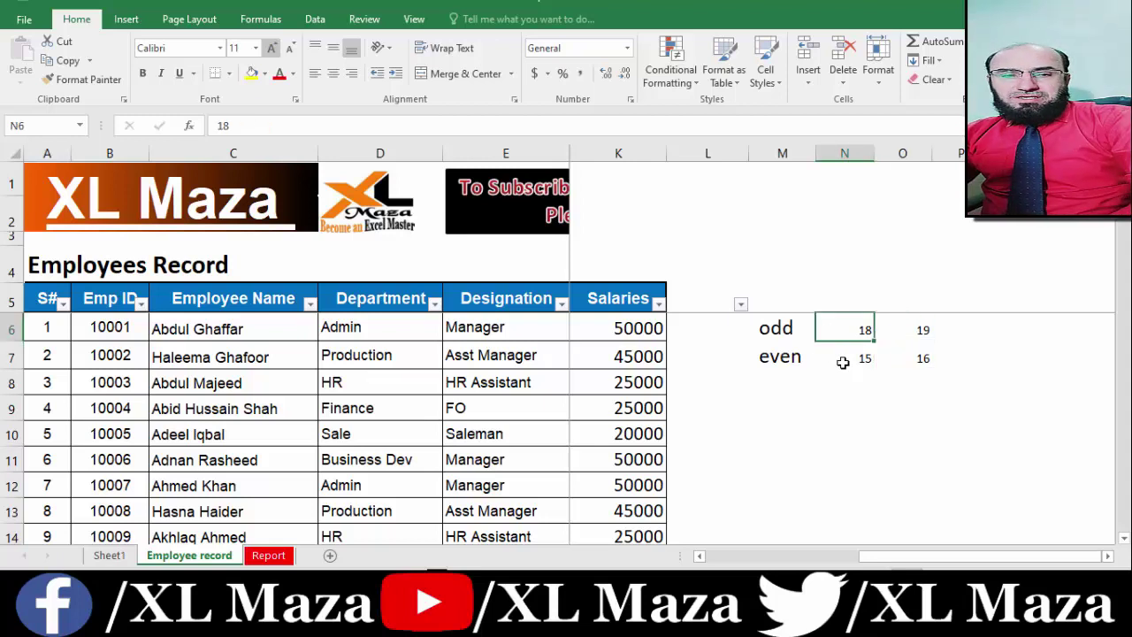
{"action": "key", "text": "Left"}
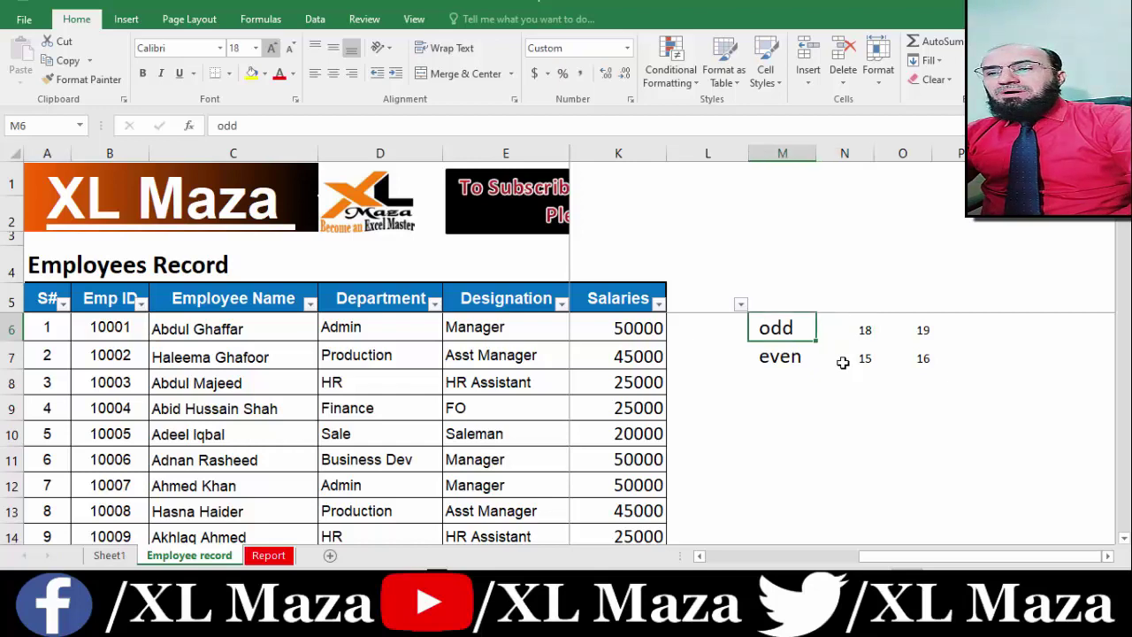
{"action": "key", "text": "shift+Right"}
{"action": "key", "text": "shift+Down"}
{"action": "key", "text": "shift+Right"}
{"action": "key", "text": "Left"}
{"action": "key", "text": "Left"}
{"action": "key", "text": "Left"}
{"action": "key", "text": "Left"}
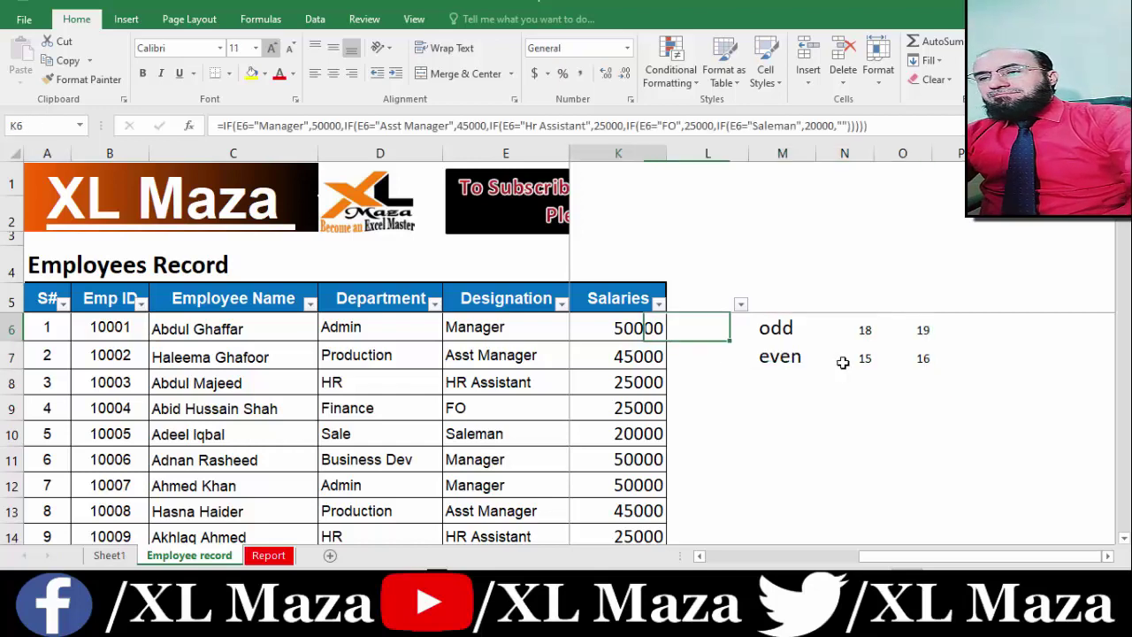
{"action": "key", "text": "Right"}
{"action": "key", "text": "Right"}
{"action": "key", "text": "Right"}
{"action": "key", "text": "Right"}
{"action": "key", "text": "shift+Right"}
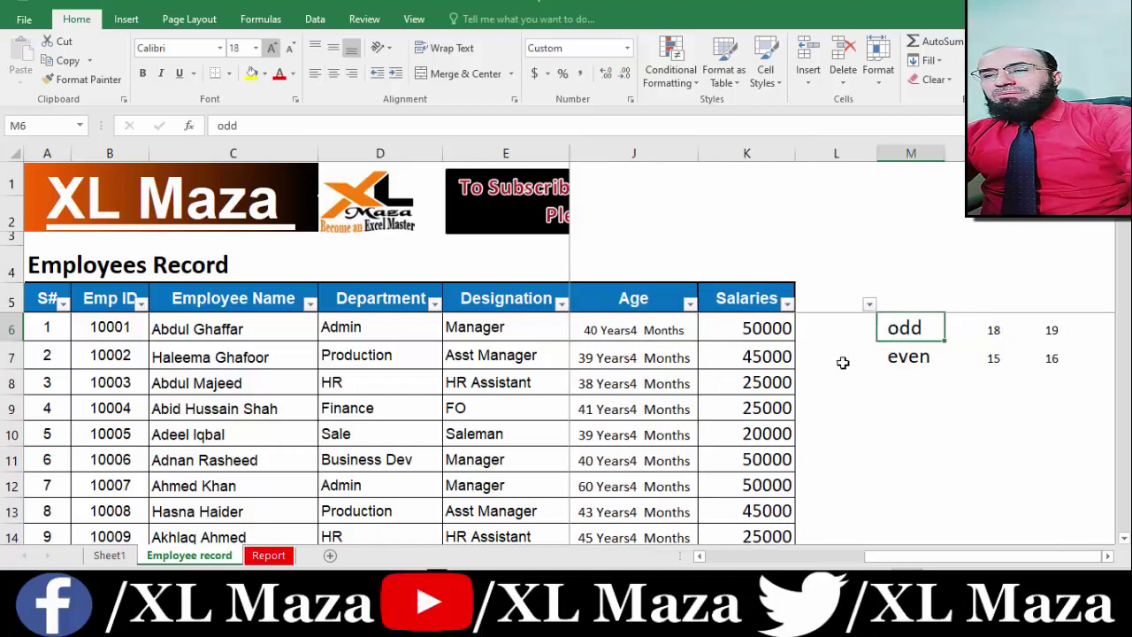
{"action": "key", "text": "shift+Down"}
{"action": "key", "text": "shift+Right"}
{"action": "key", "text": "Delete"}
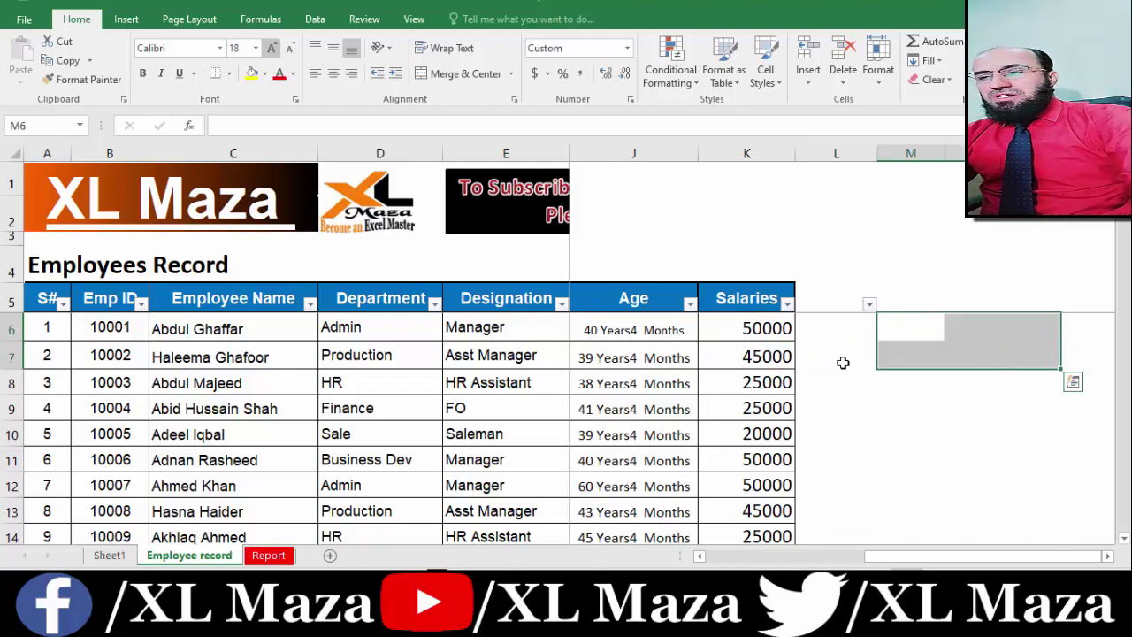
Step: Enter the column header Gender in L5, next to the Salaries header
{"action": "key", "text": "Left"}
{"action": "key", "text": "Left"}
{"action": "key", "text": "Right"}
{"action": "key", "text": "Up"}
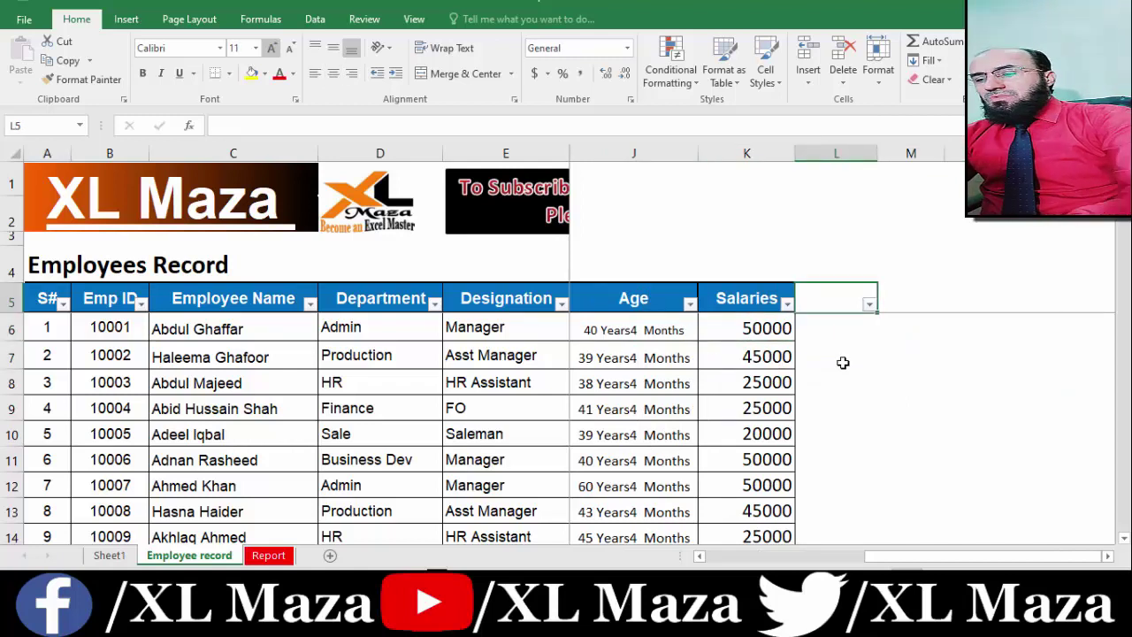
{"action": "type", "text": "Gender"}
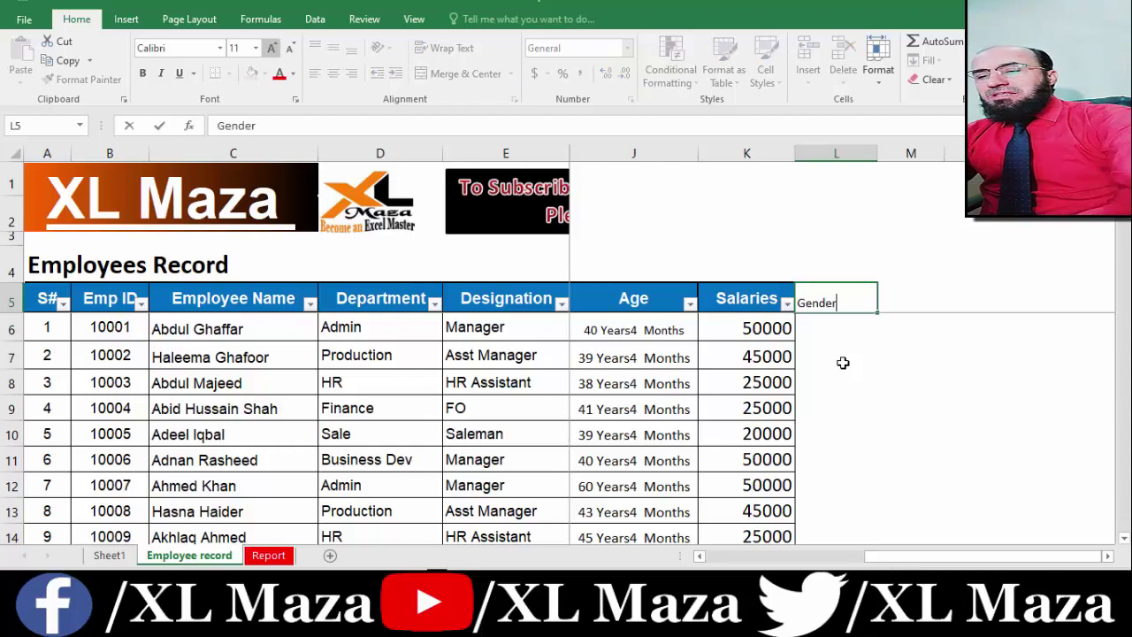
{"action": "key", "text": "Return"}
Step: Apply the Salaries header's formatting to the Gender header in L5 with a formats-only paste
{"action": "key", "text": "Up"}
{"action": "key", "text": "Left"}
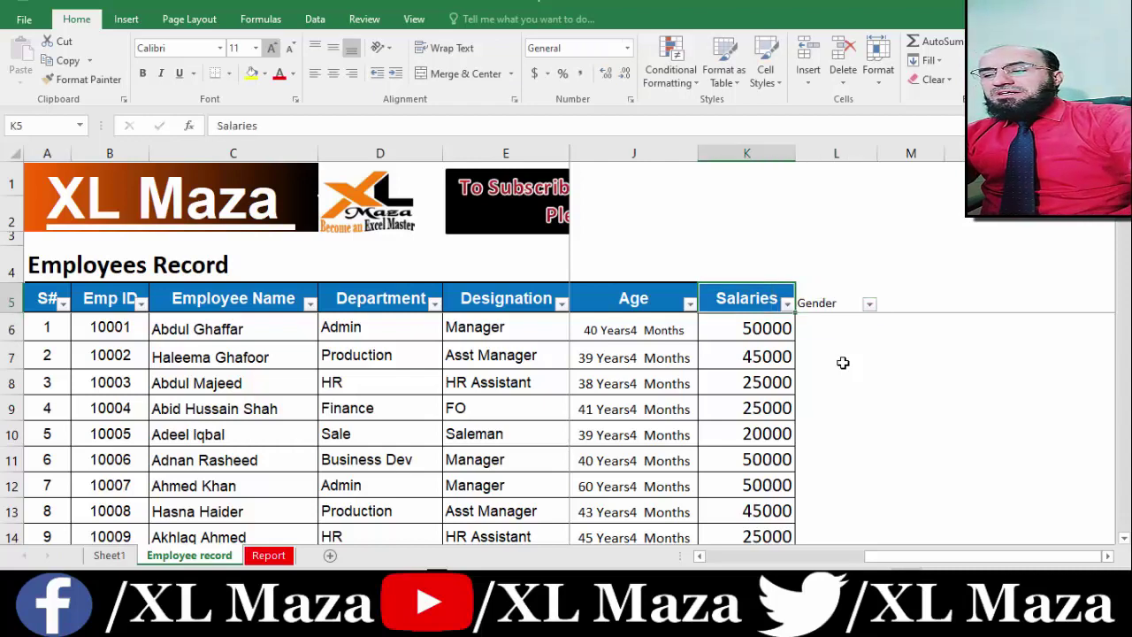
{"action": "key", "text": "ctrl+c"}
{"action": "key", "text": "Right"}
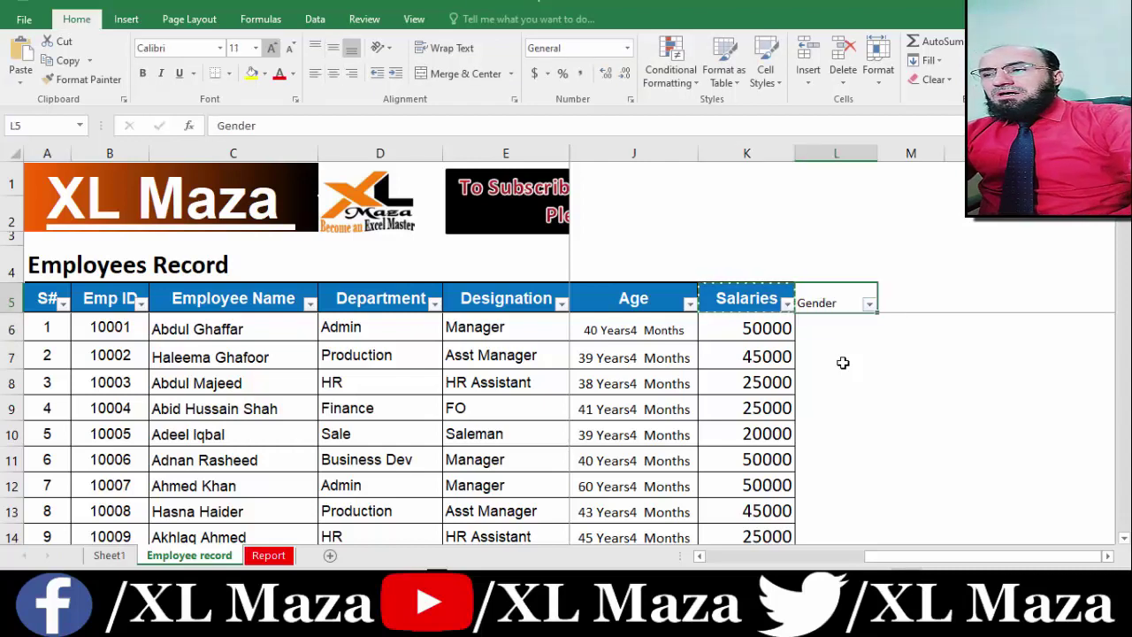
{"action": "key", "text": "ctrl+alt+v"}
{"action": "key", "text": "Down"}
{"action": "key", "text": "Down"}
{"action": "key", "text": "Down"}
{"action": "key", "text": "Return"}
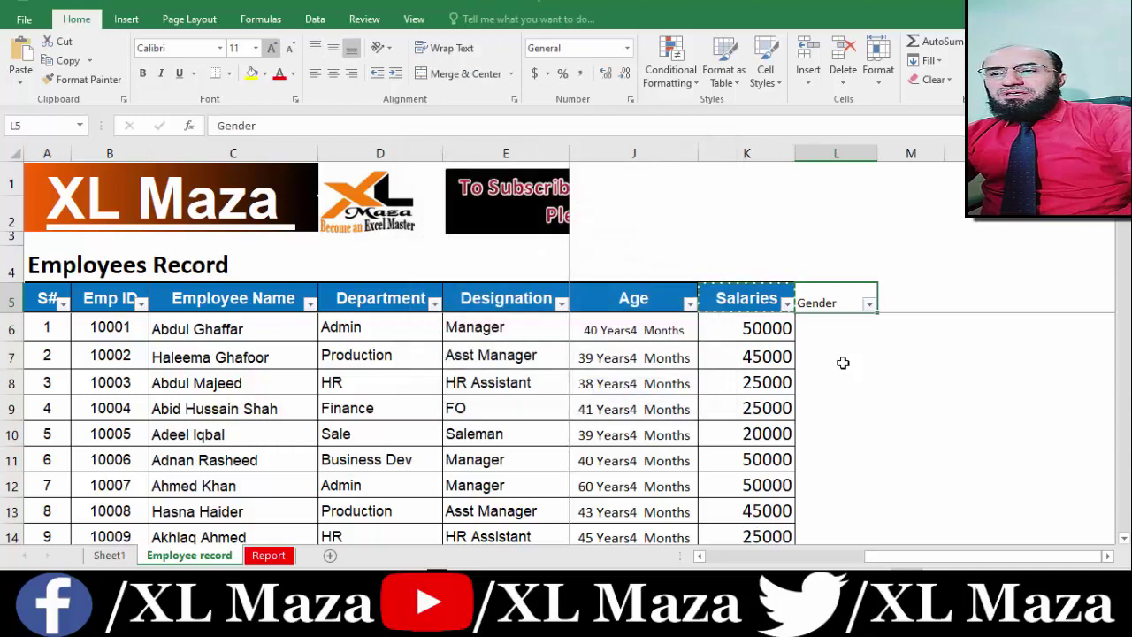
{"action": "key", "text": "Down"}
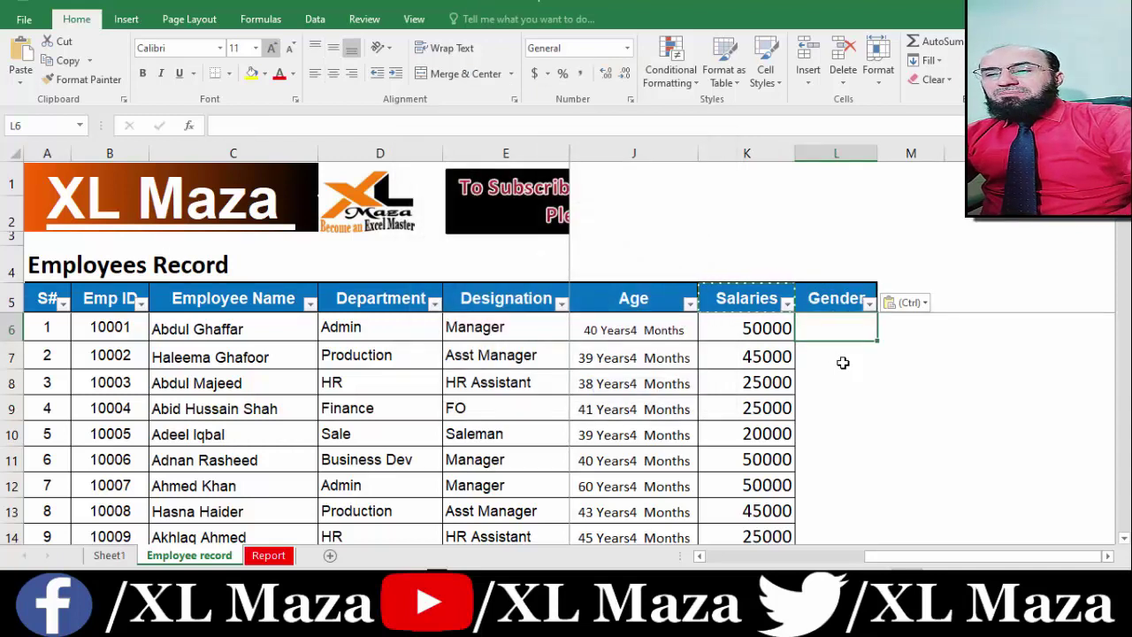
{"action": "key", "text": "Escape"}
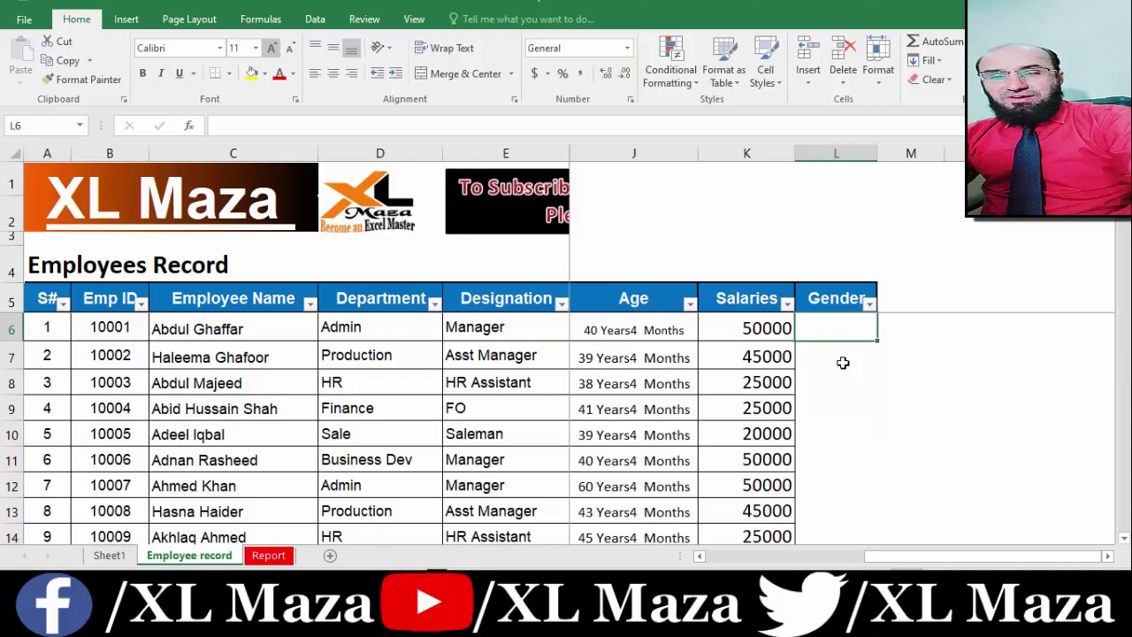
Step: Begin an IF formula in L6 with the logical test ISODD(F6), checking the first employee's CNIC number
{"action": "type", "text": "=i"}
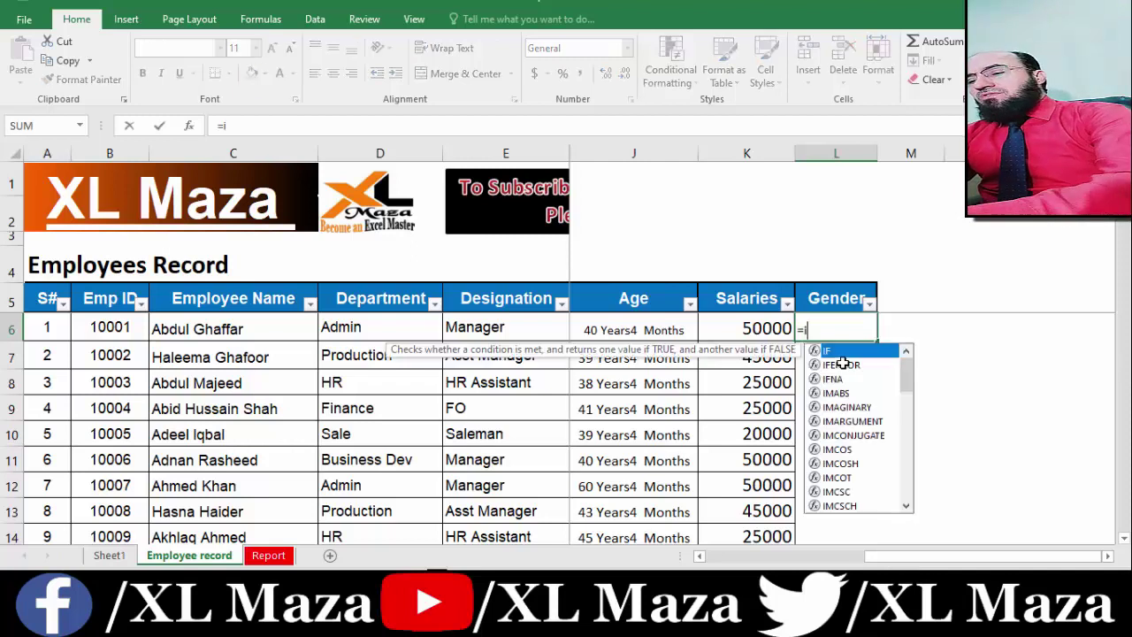
{"action": "type", "text": "f(is"}
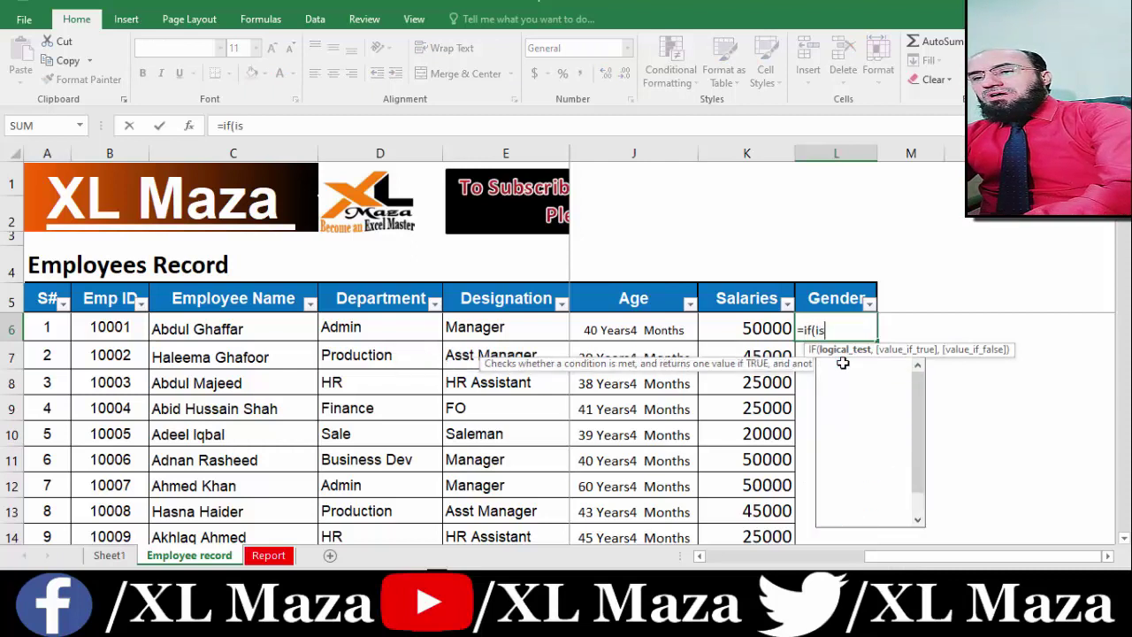
{"action": "type", "text": "o"}
{"action": "type", "text": "dd("}
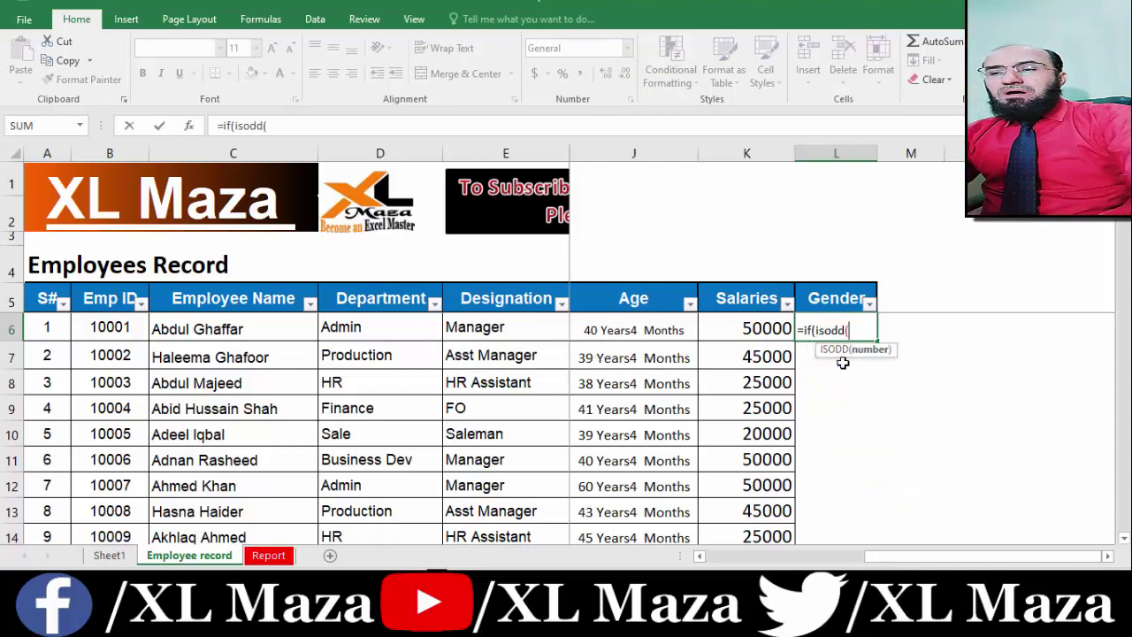
{"action": "key", "text": "Left"}
{"action": "key", "text": "Left"}
{"action": "key", "text": "Left"}
{"action": "key", "text": "Left"}
{"action": "key", "text": "Left"}
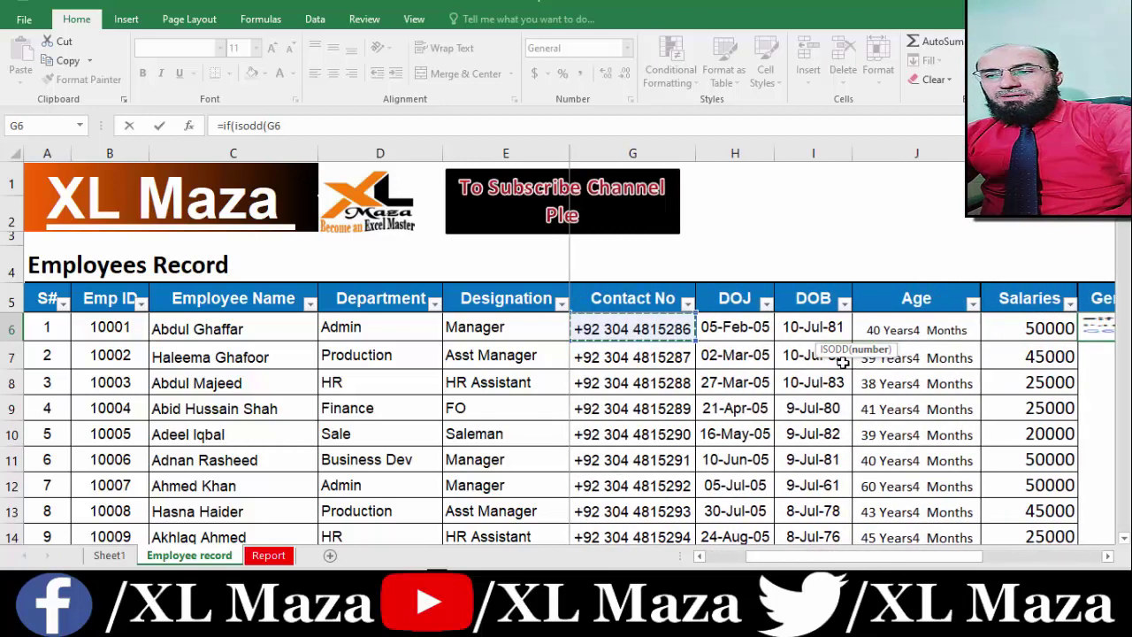
{"action": "key", "text": "Left"}
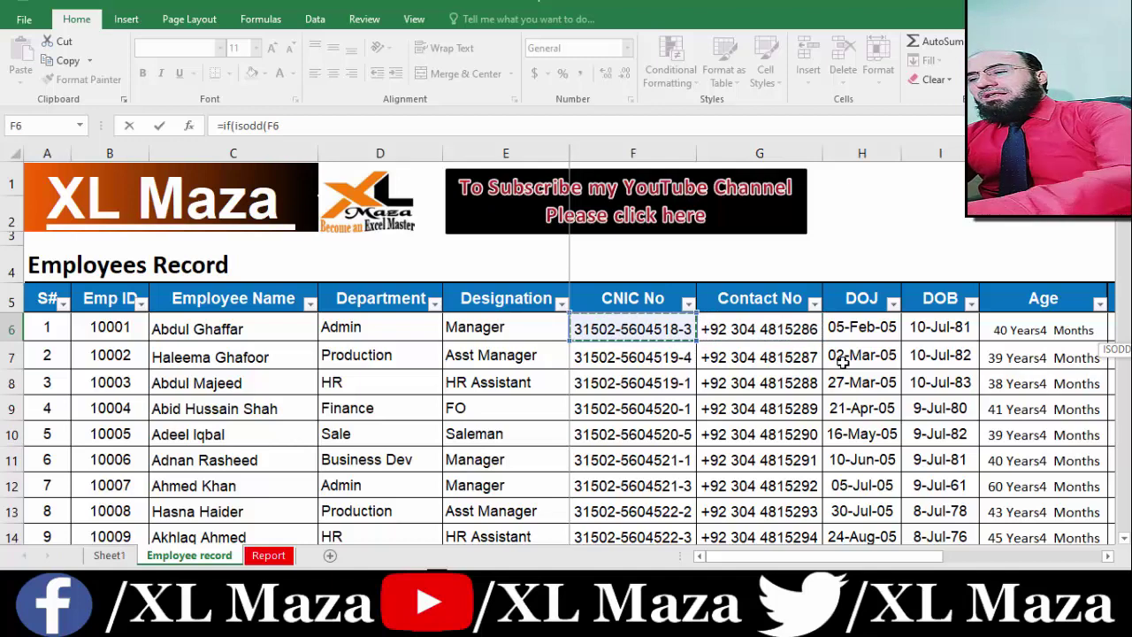
{"action": "type", "text": ")"}
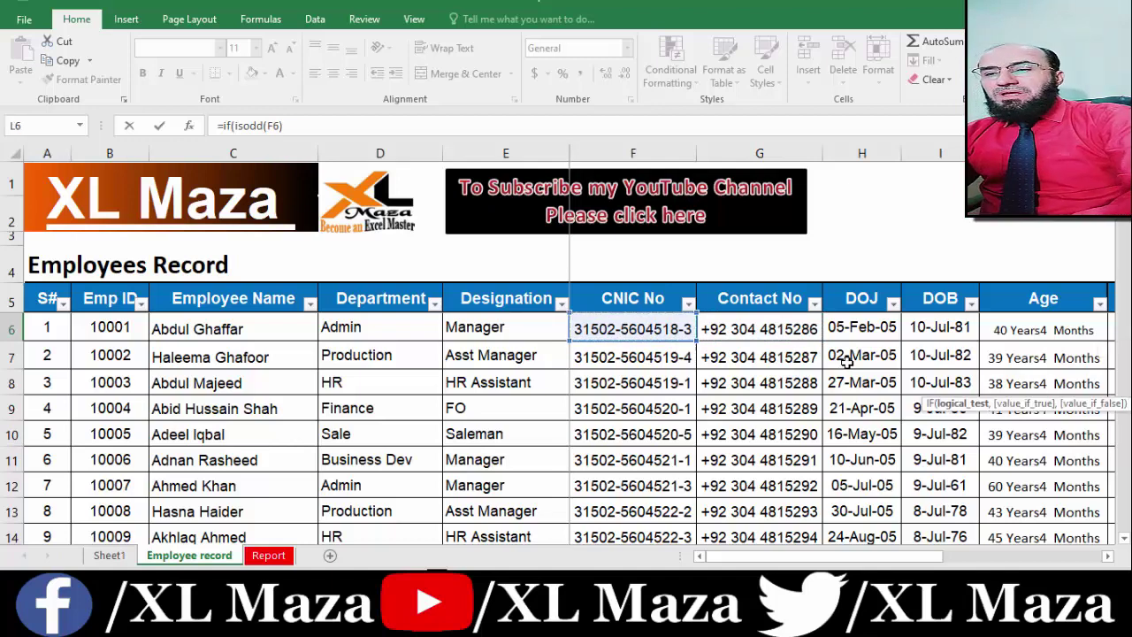
{"action": "left_click", "coordinate": [1107, 555]}
{"action": "left_click", "coordinate": [1107, 555]}
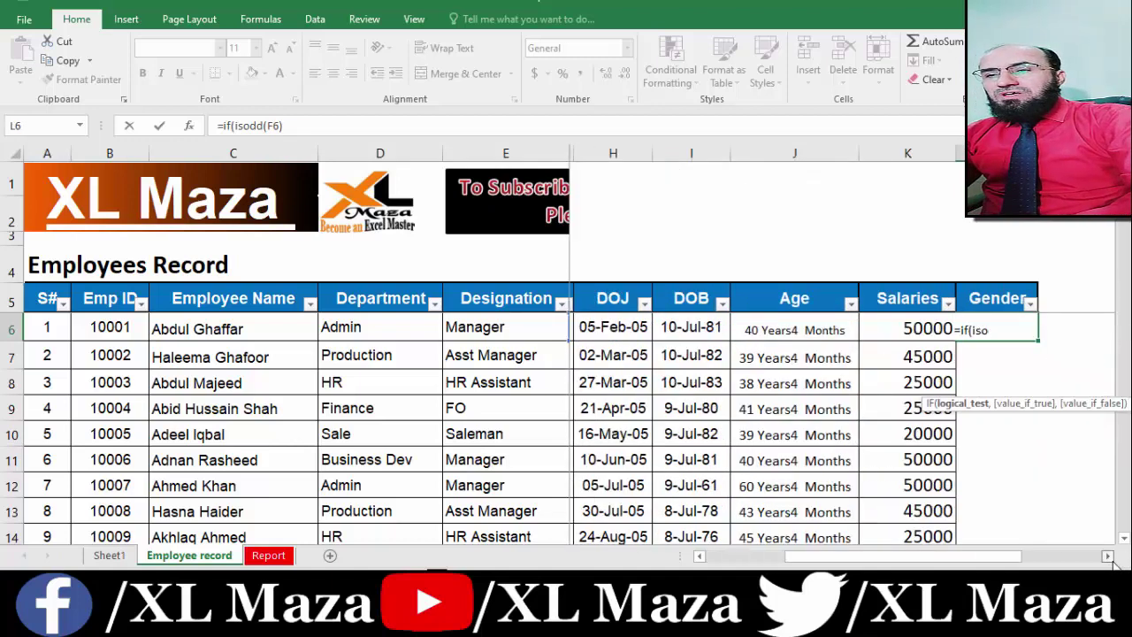
{"action": "left_click", "coordinate": [1107, 556]}
{"action": "left_click", "coordinate": [1107, 556]}
{"action": "left_click", "coordinate": [1107, 556]}
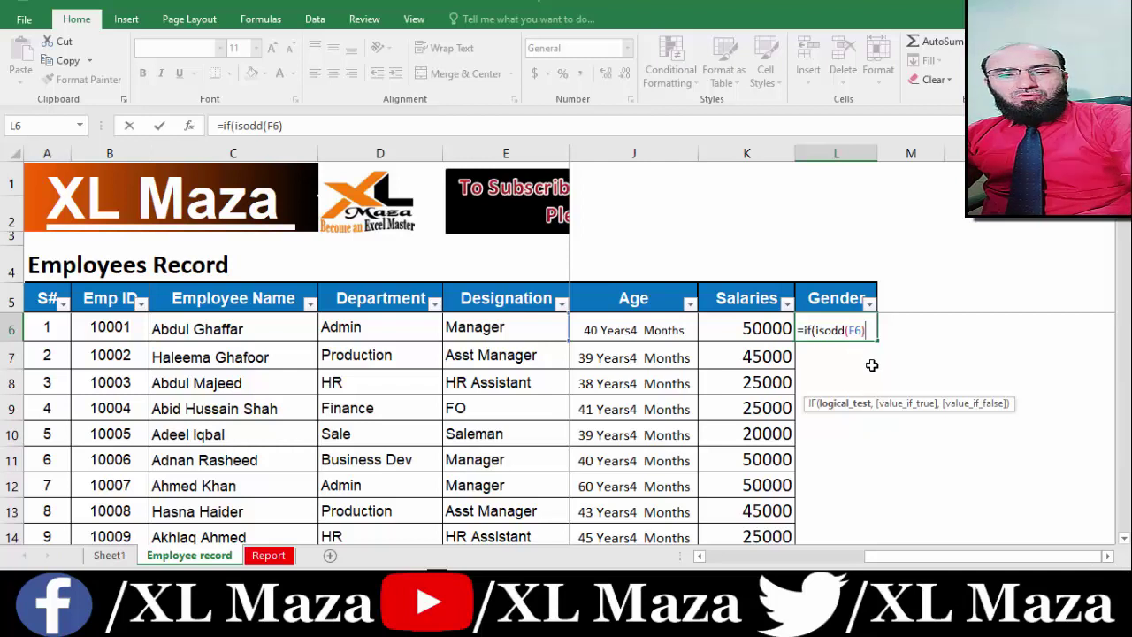
Step: Complete the L6 formula to return "Male" when the test is true and "Female" when it is false
{"action": "type", "text": ","}
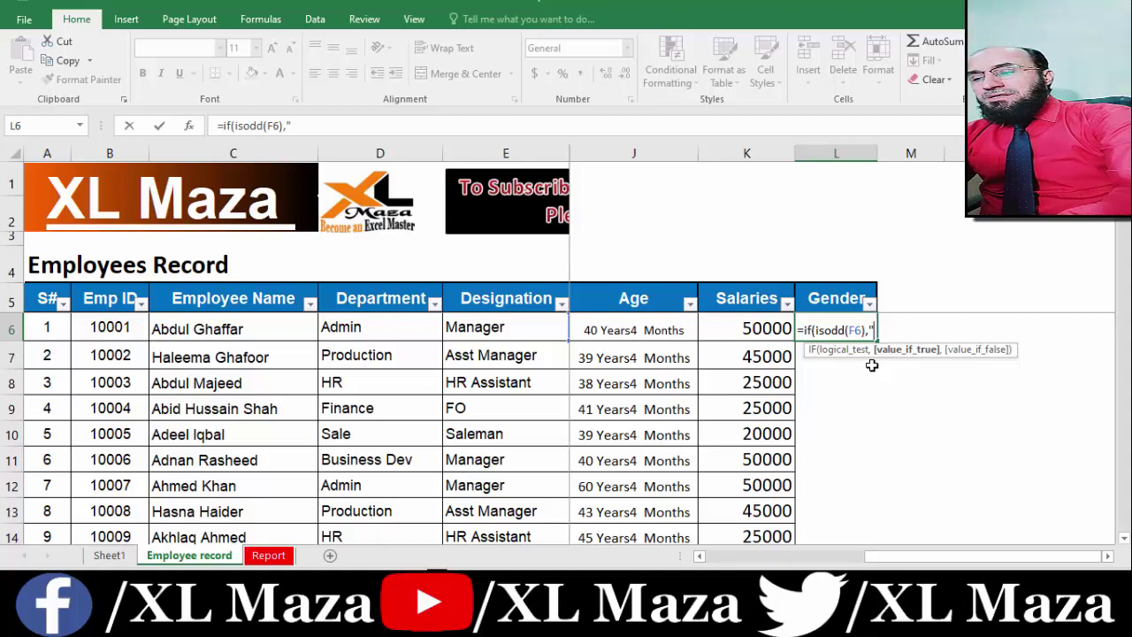
{"action": "type", "text": "Male\","}
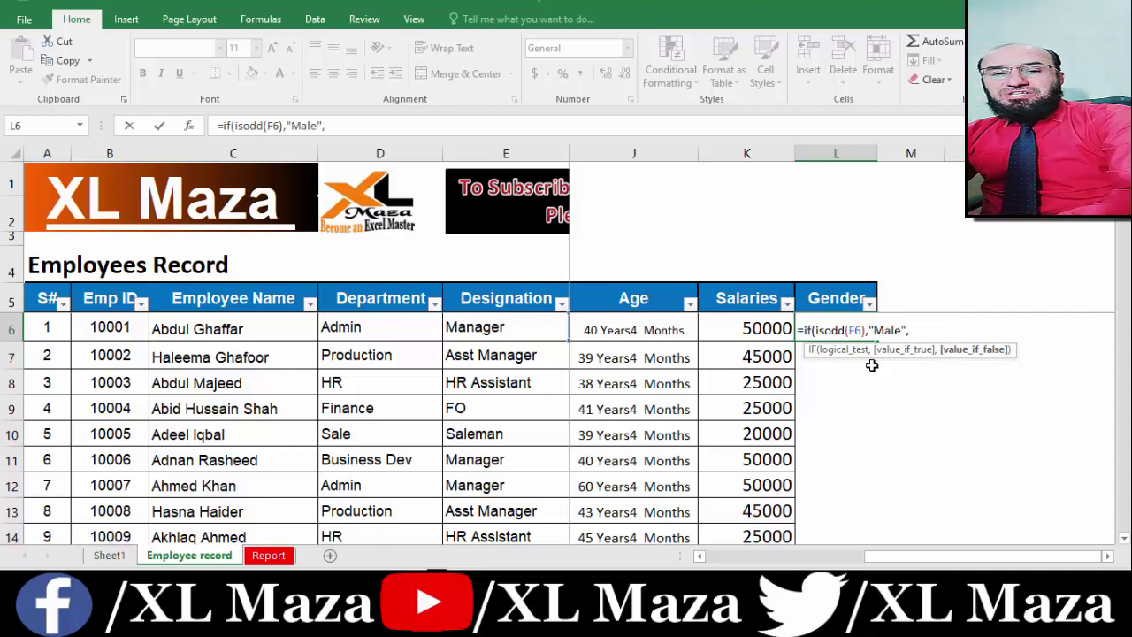
{"action": "type", "text": "\""}
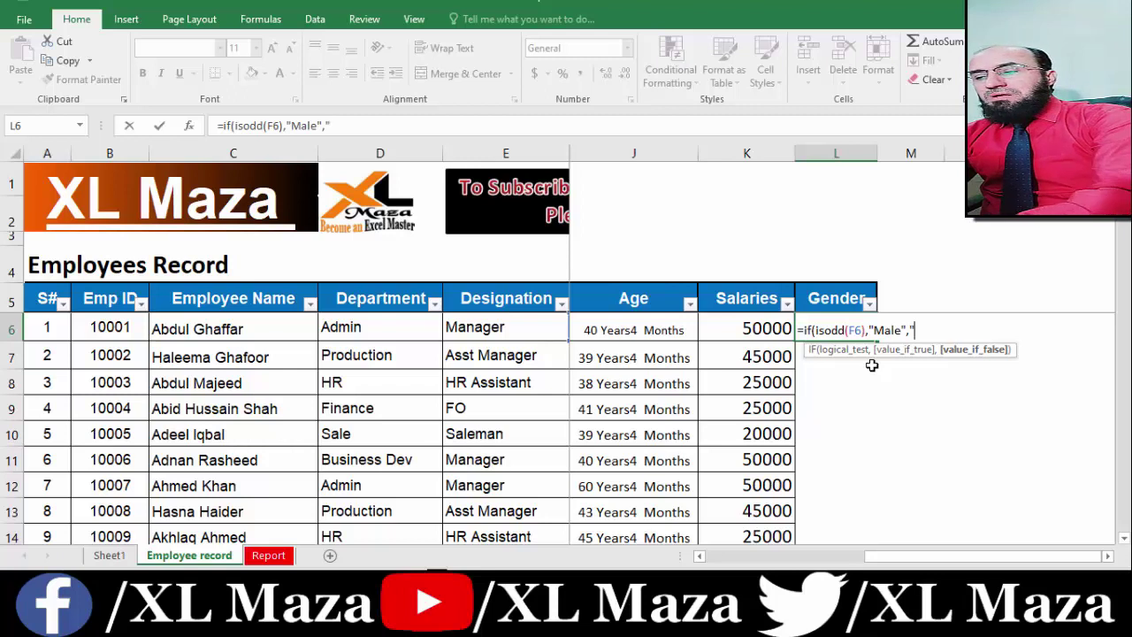
{"action": "type", "text": "Fem"}
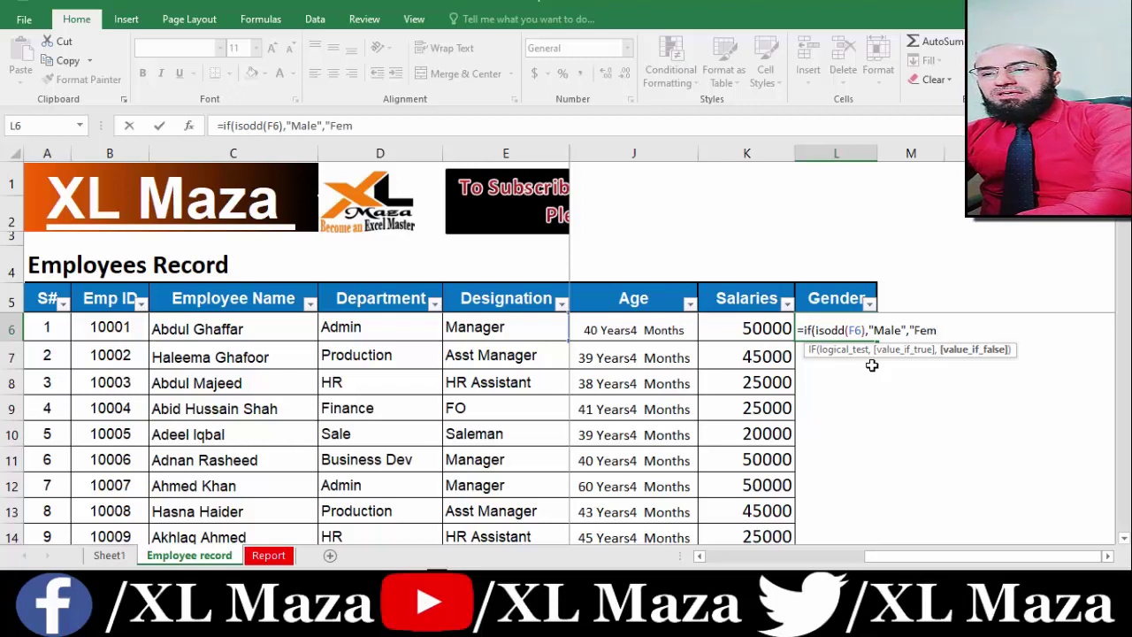
{"action": "type", "text": "ale\""}
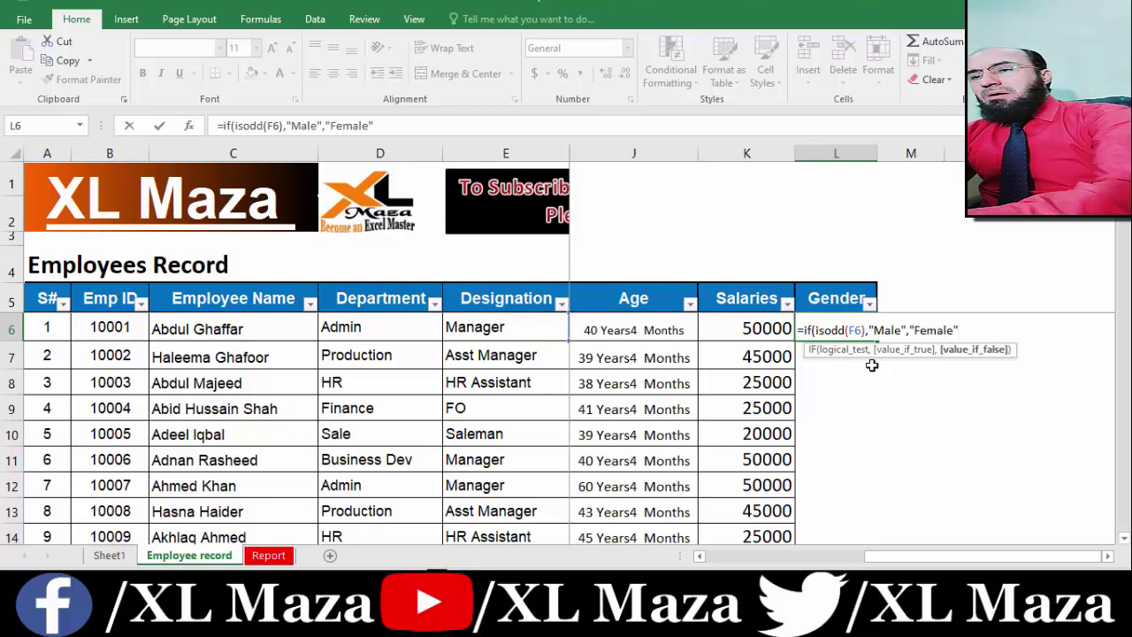
{"action": "type", "text": ")"}
{"action": "key", "text": "Return"}
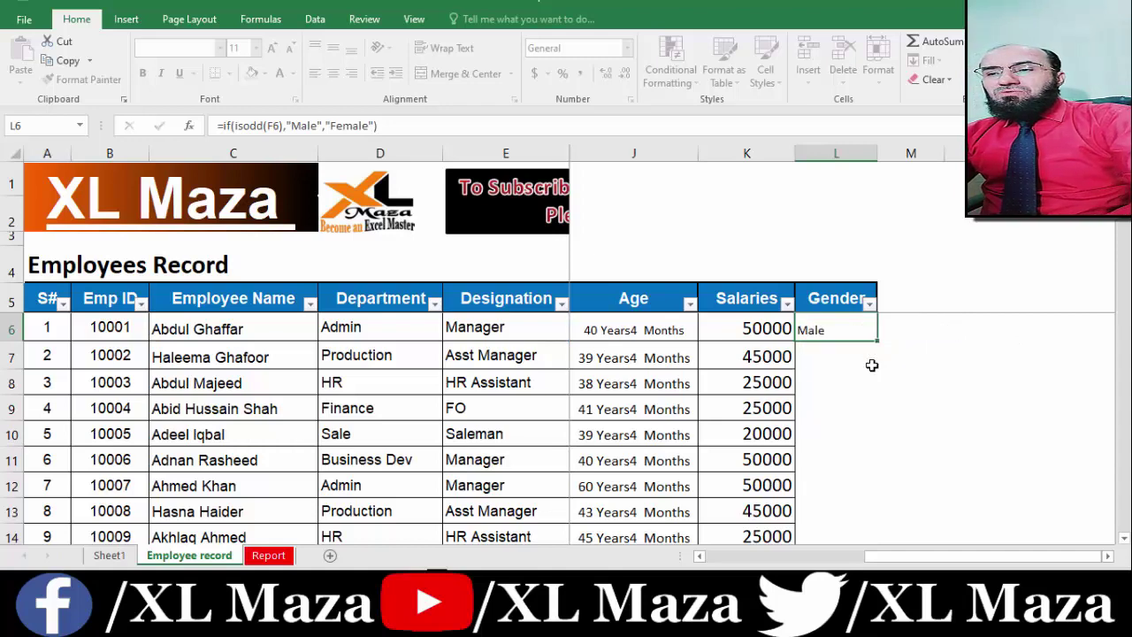
Step: Compare the last digit of the first employee's CNIC number in F6 with the gender result in L6
{"action": "key", "text": "Up"}
{"action": "key", "text": "Left"}
{"action": "key", "text": "Left"}
{"action": "key", "text": "Left"}
{"action": "key", "text": "Left"}
{"action": "key", "text": "Left"}
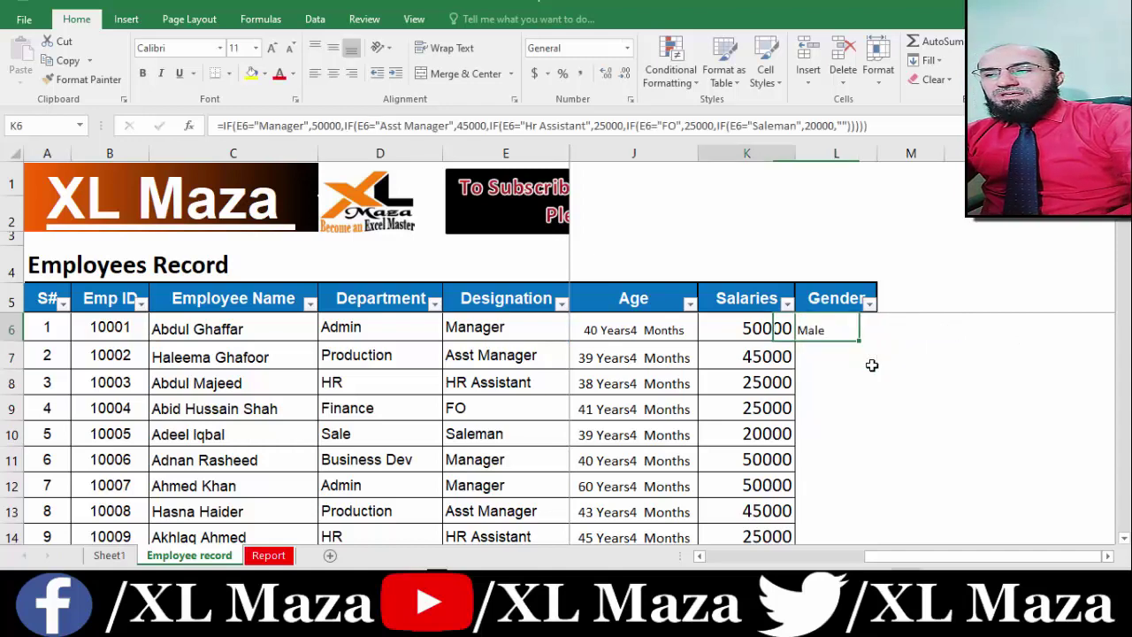
{"action": "key", "text": "Left"}
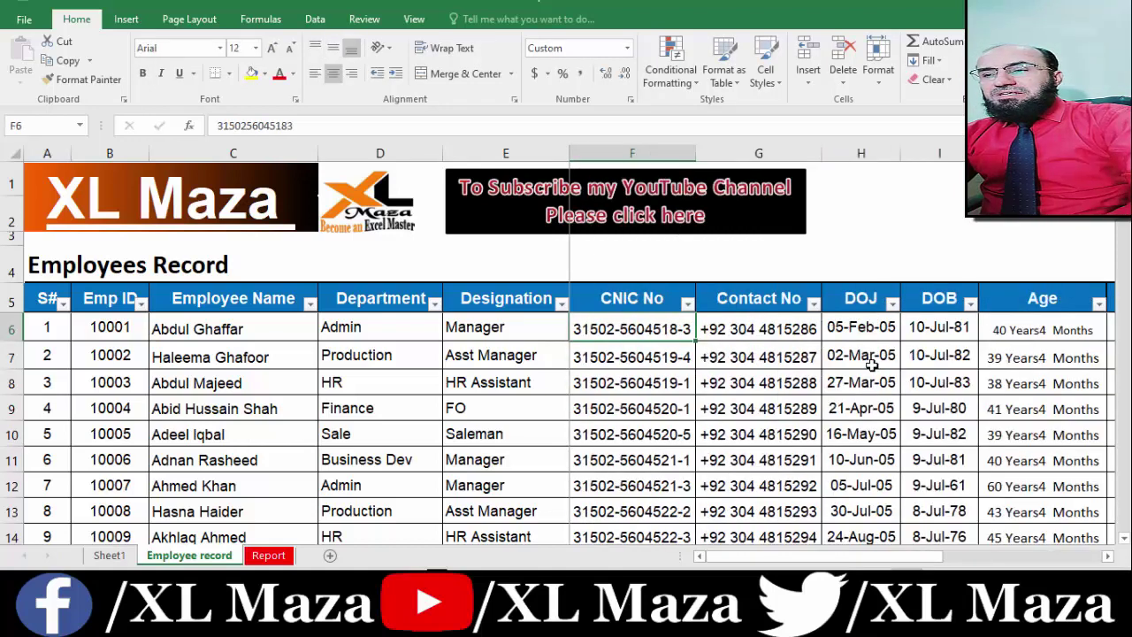
{"action": "key", "text": "Left"}
{"action": "key", "text": "Right"}
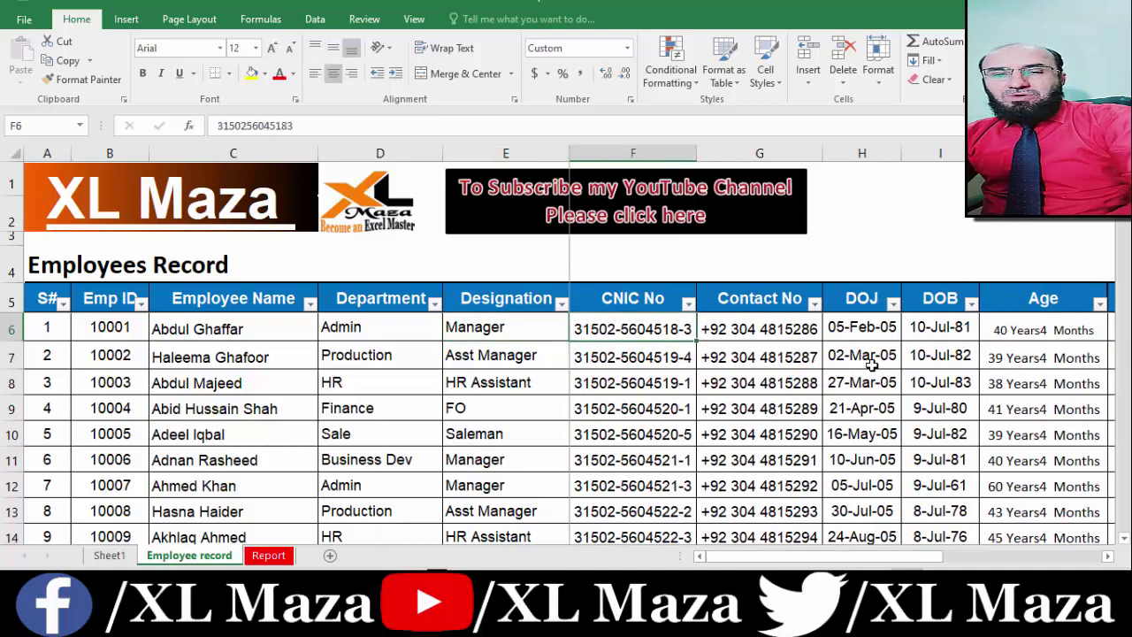
{"action": "key", "text": "Right"}
{"action": "key", "text": "Right"}
{"action": "key", "text": "Right"}
{"action": "key", "text": "Right"}
{"action": "key", "text": "Right"}
{"action": "key", "text": "Right"}
{"action": "key", "text": "Right"}
{"action": "key", "text": "Right"}
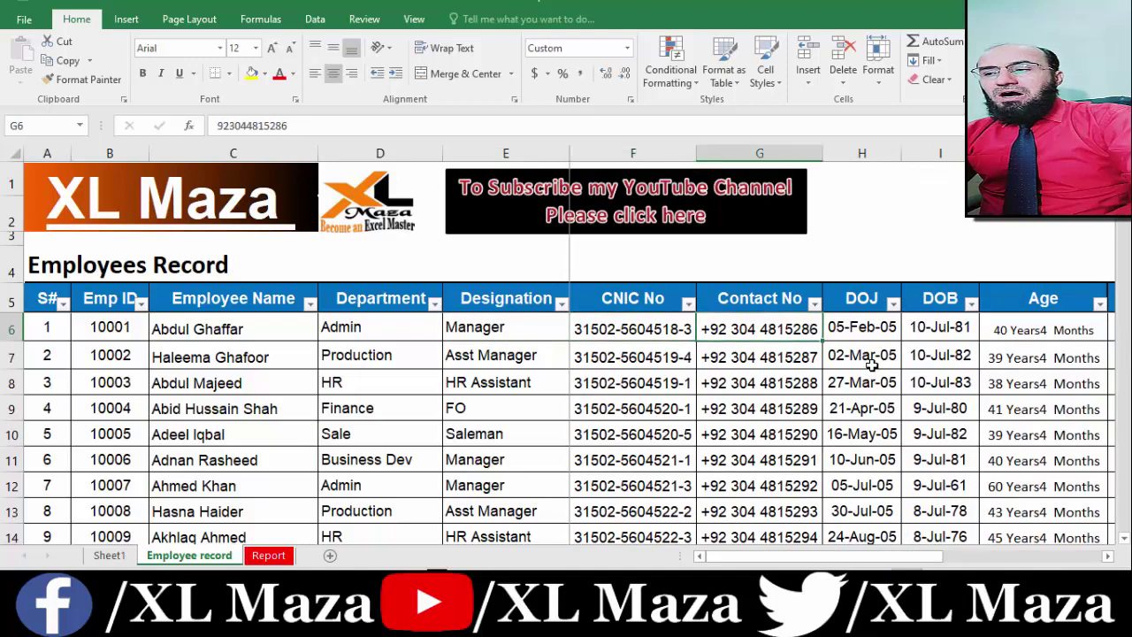
{"action": "key", "text": "Left"}
{"action": "key", "text": "Left"}
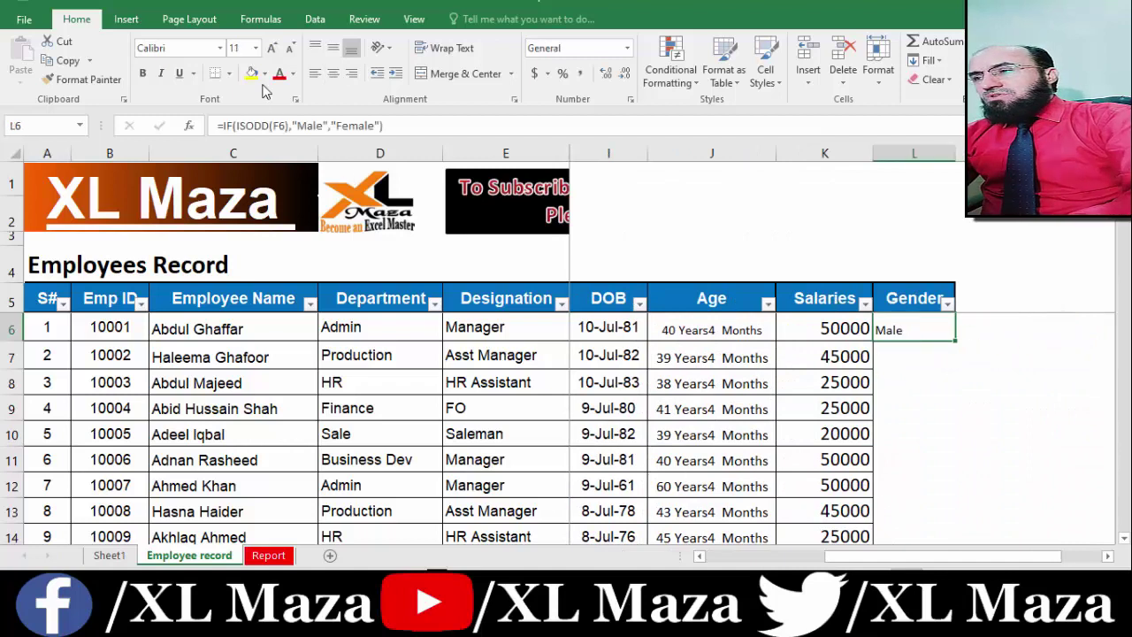
Step: Enlarge the font of the first employee's gender result in L6 to size 22
{"action": "left_click", "coordinate": [272, 51]}
{"action": "left_click", "coordinate": [272, 51]}
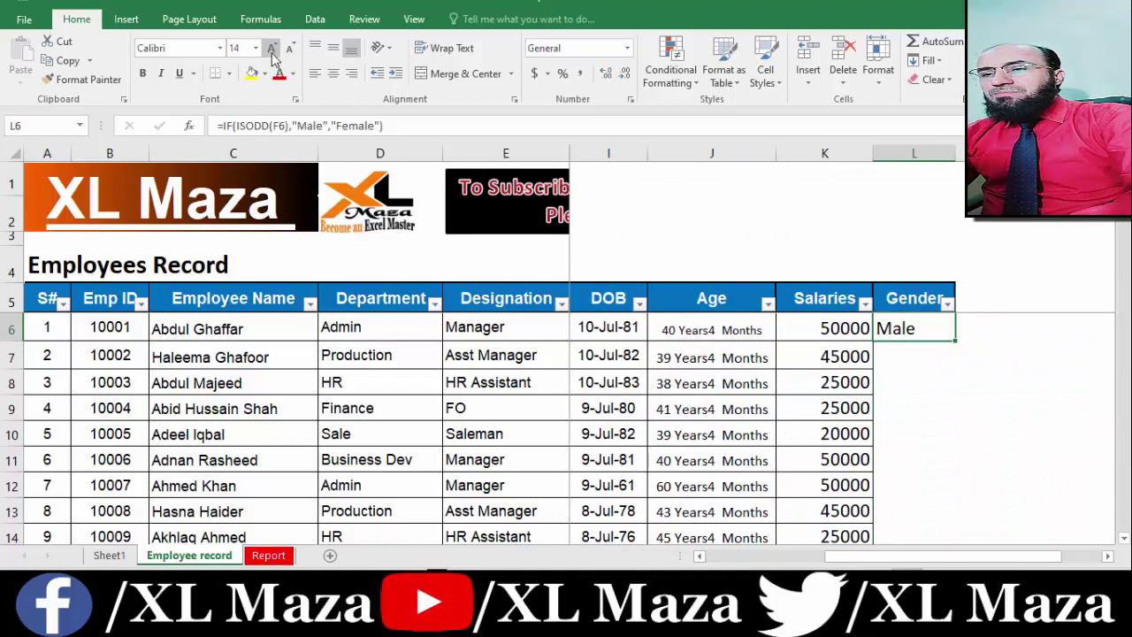
{"action": "left_click", "coordinate": [271, 50]}
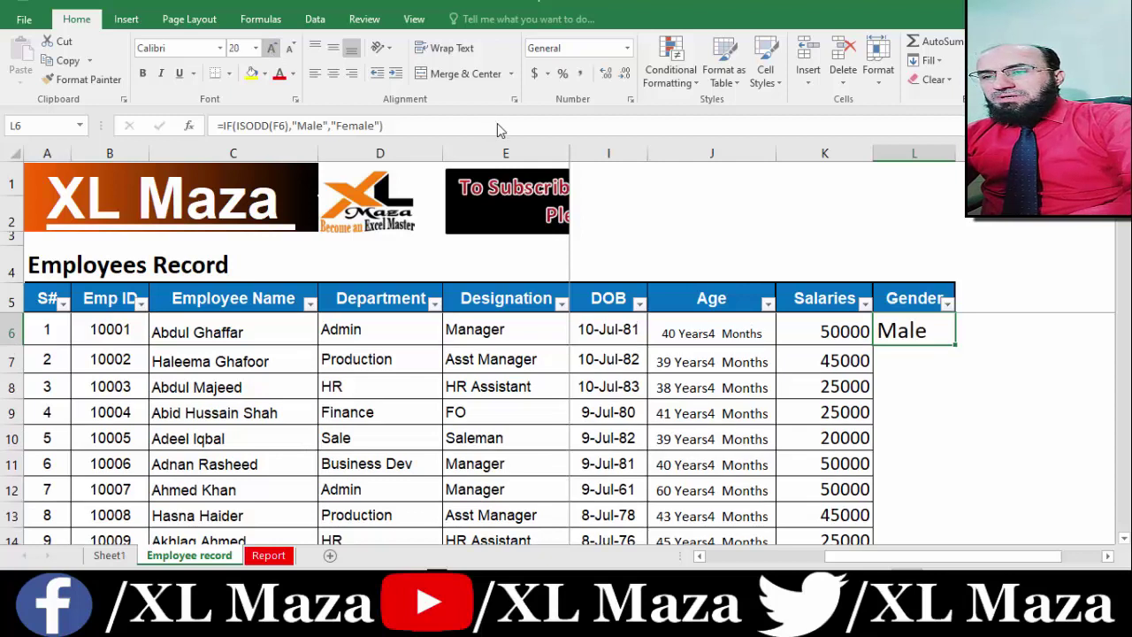
{"action": "key", "text": "ctrl+shift+period"}
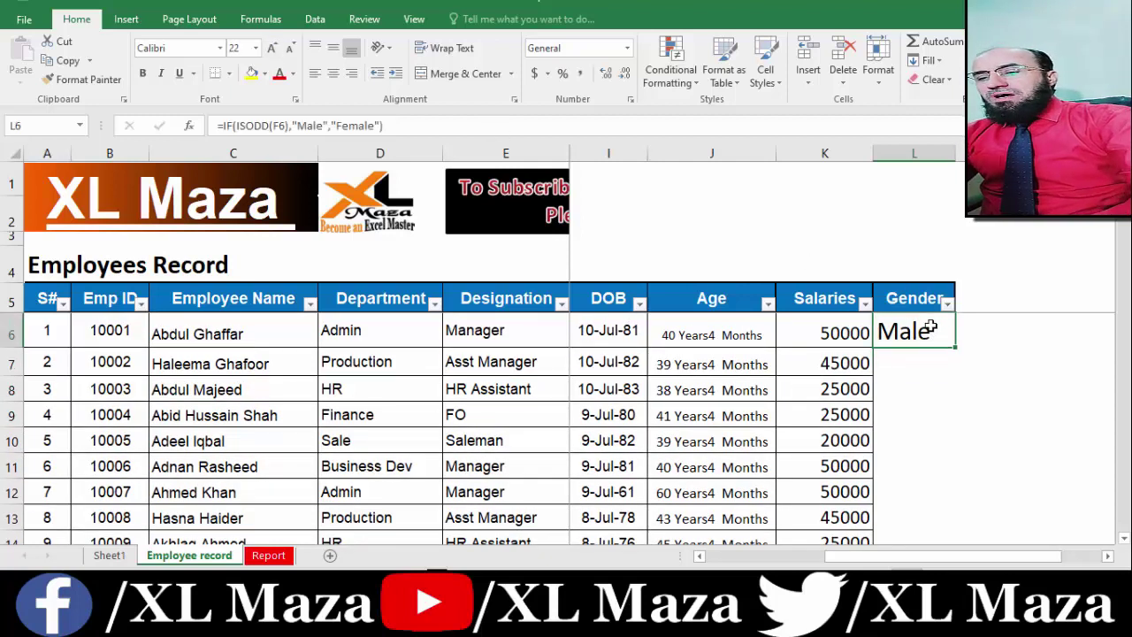
Step: Re-enter the L6 formula from scratch as an IF with ISODD, referencing the first employee's CNIC number in F6
{"action": "type", "text": "=i"}
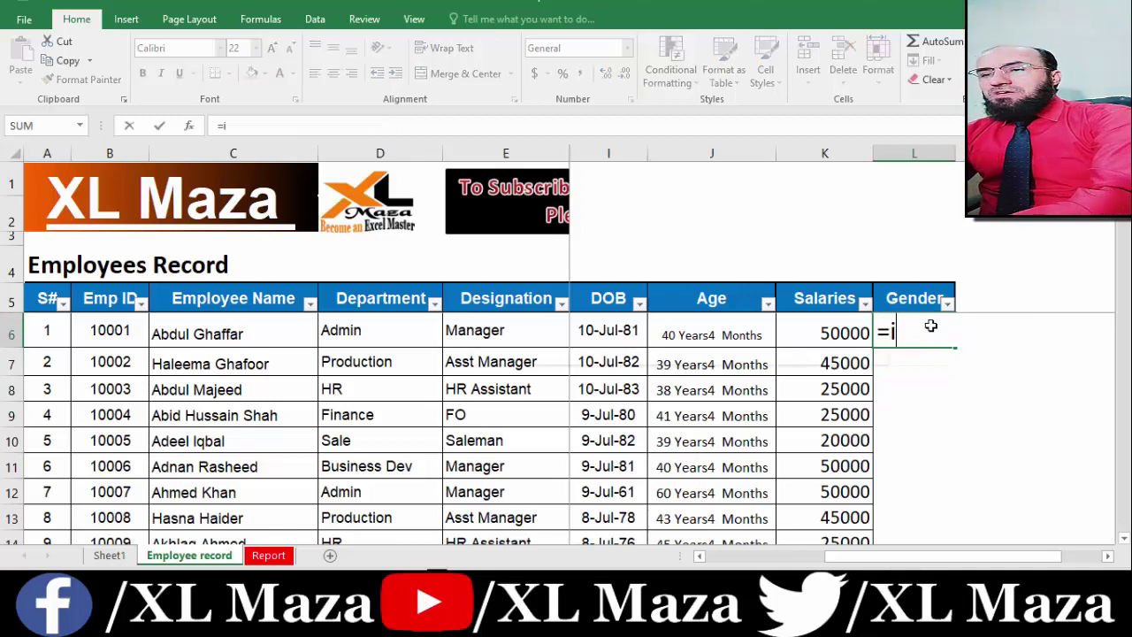
{"action": "type", "text": "f(isodd"}
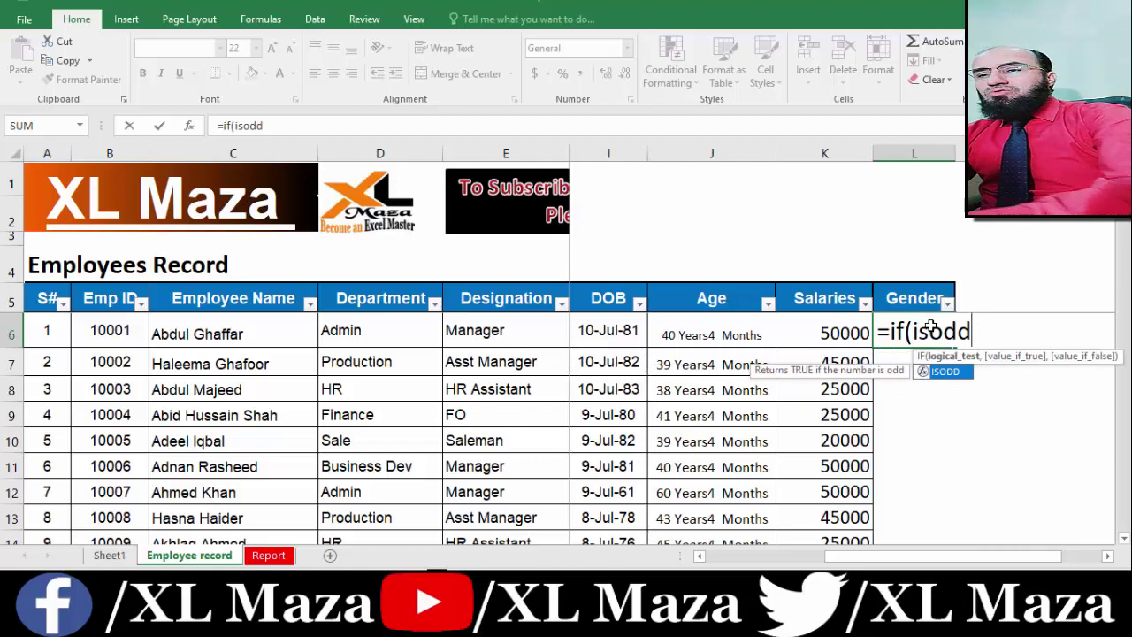
{"action": "type", "text": "("}
{"action": "key", "text": "Left"}
{"action": "key", "text": "Left"}
{"action": "key", "text": "Left"}
{"action": "key", "text": "Left"}
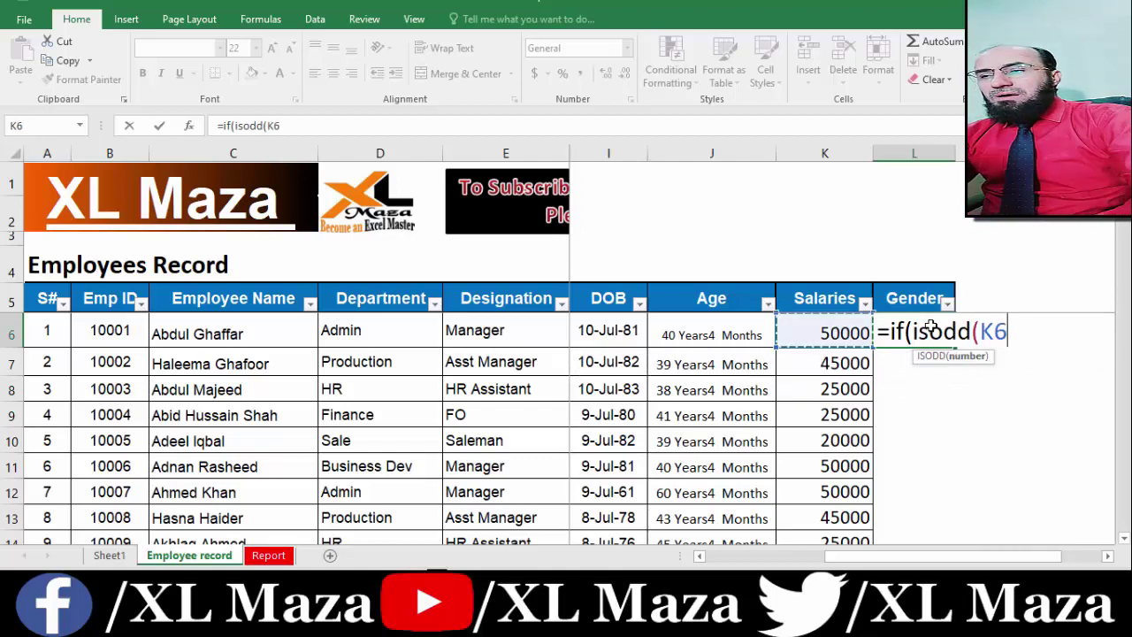
{"action": "key", "text": "Left"}
{"action": "key", "text": "Left"}
{"action": "key", "text": "Left"}
{"action": "key", "text": "Left"}
{"action": "key", "text": "Left"}
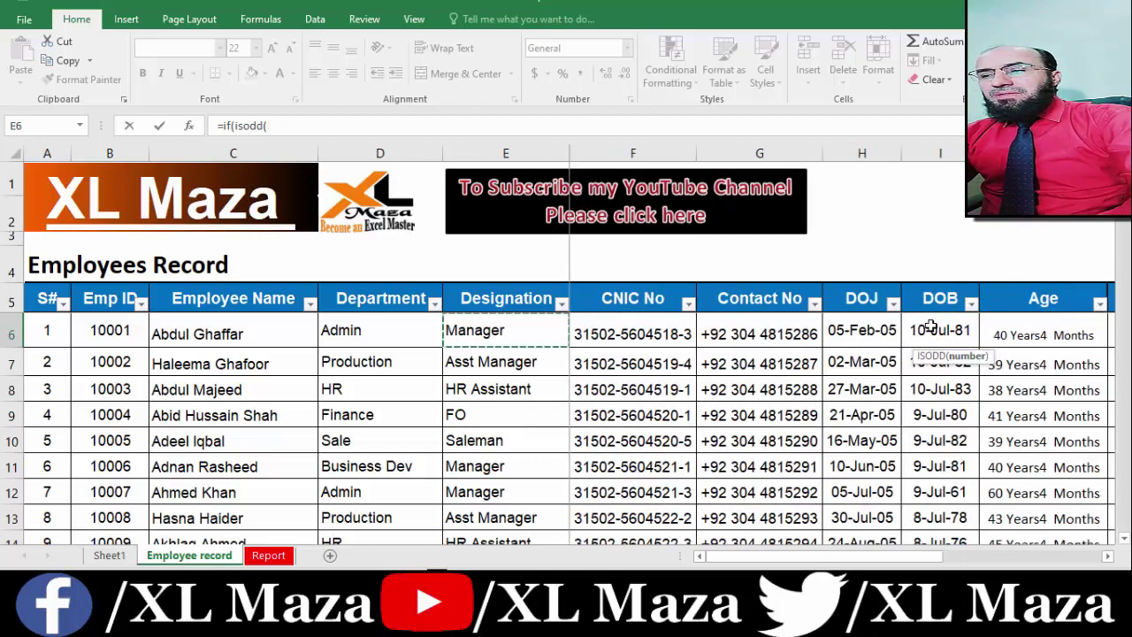
{"action": "key", "text": "Right"}
{"action": "key", "text": "Right"}
{"action": "key", "text": "Right"}
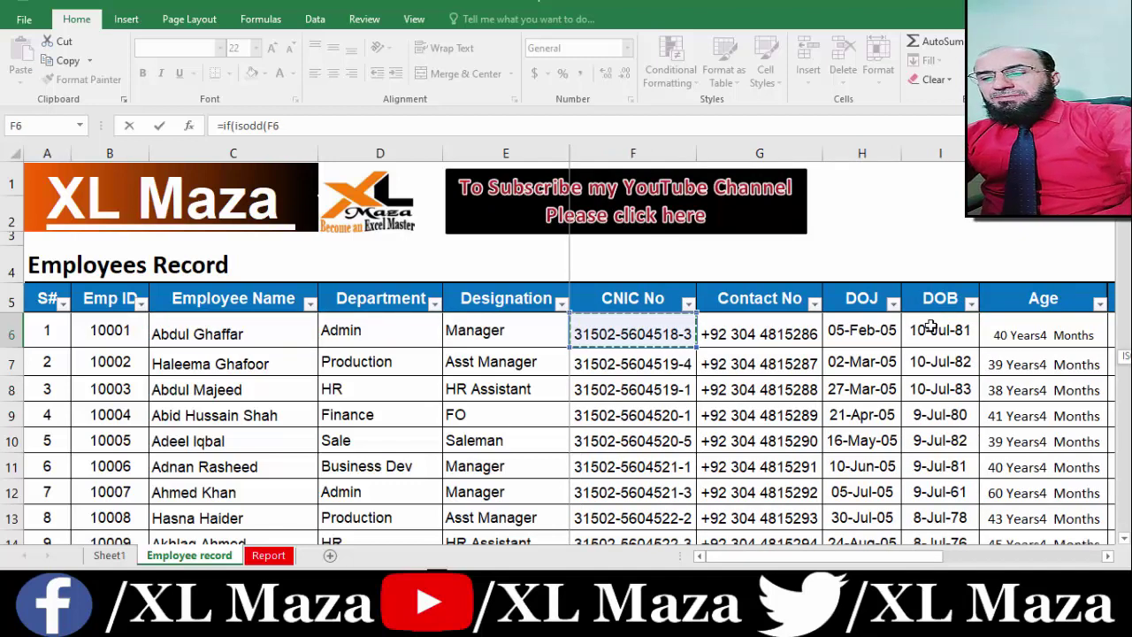
Step: Close the ISODD(F6) test with a parenthesis and move on to the IF formula's value-if-true argument
{"action": "type", "text": ","}
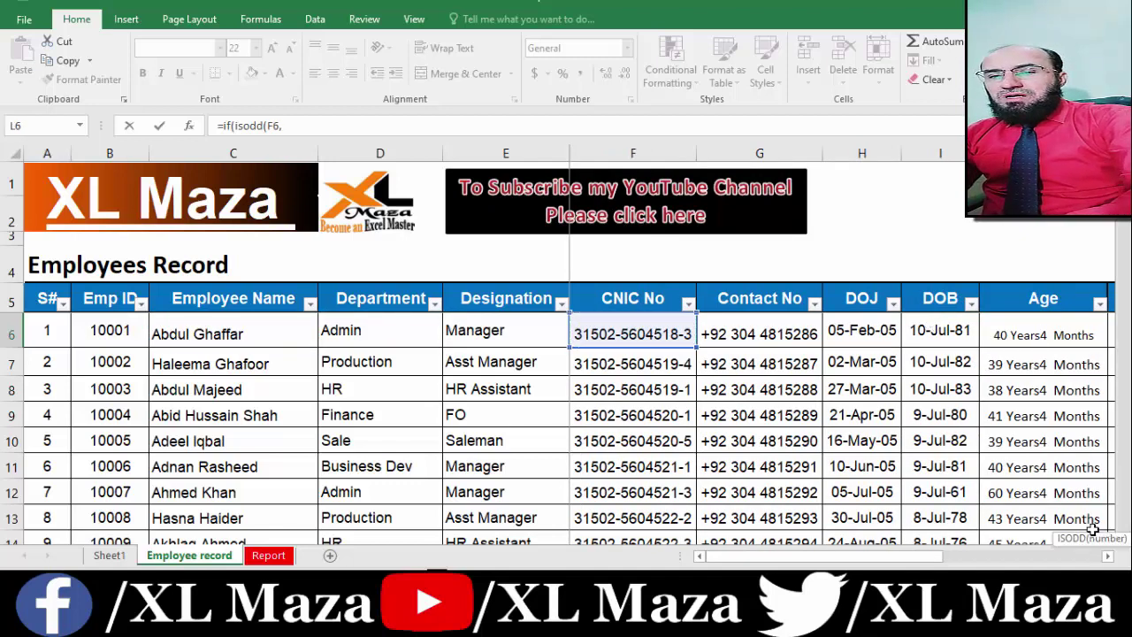
{"action": "left_click", "coordinate": [1107, 556]}
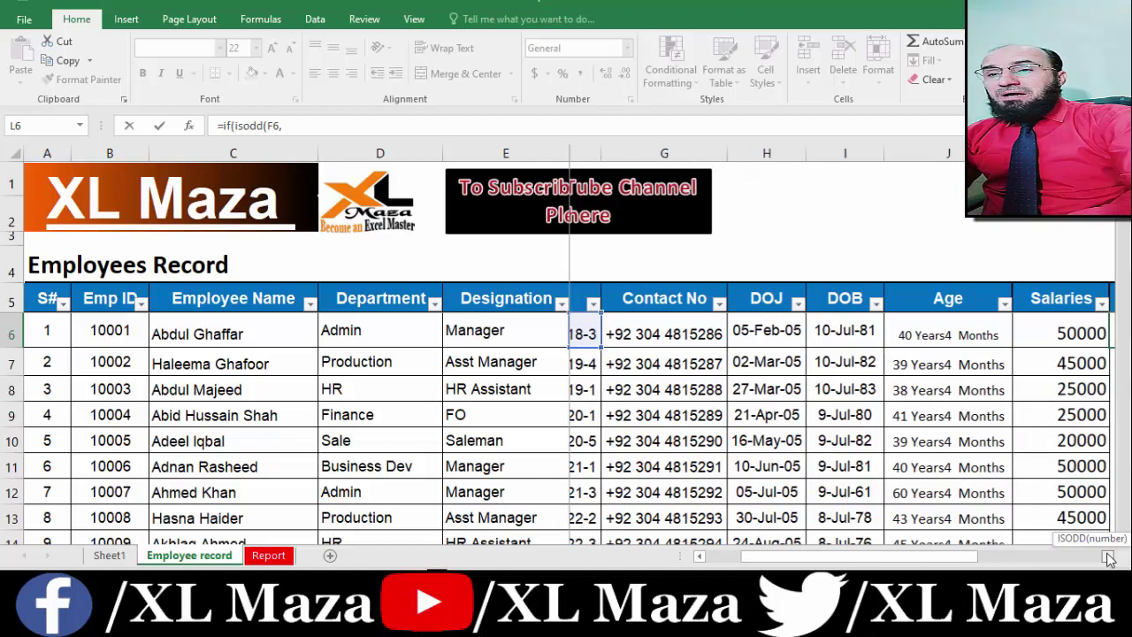
{"action": "left_click", "coordinate": [1109, 557]}
{"action": "left_click", "coordinate": [1109, 557]}
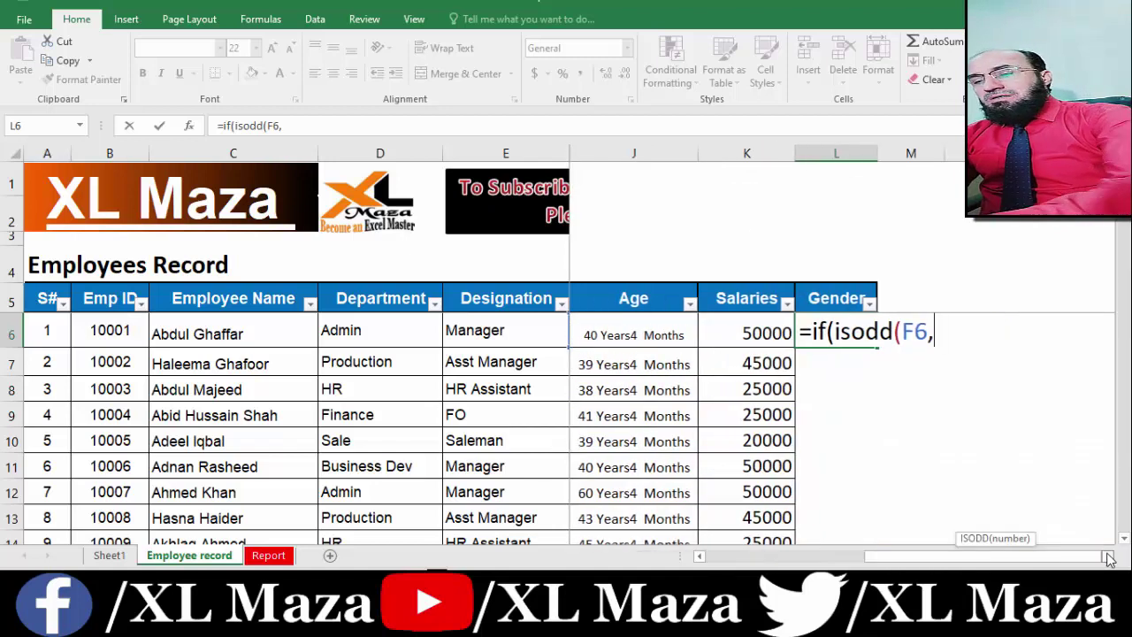
{"action": "key", "text": "BackSpace"}
{"action": "type", "text": ")"}
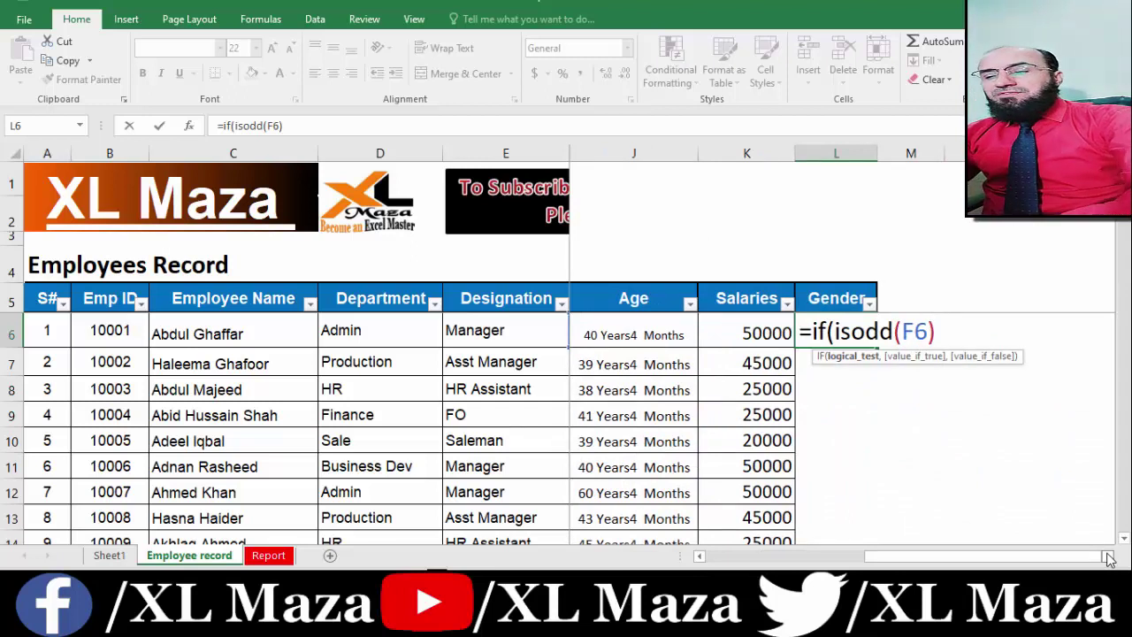
{"action": "type", "text": ","}
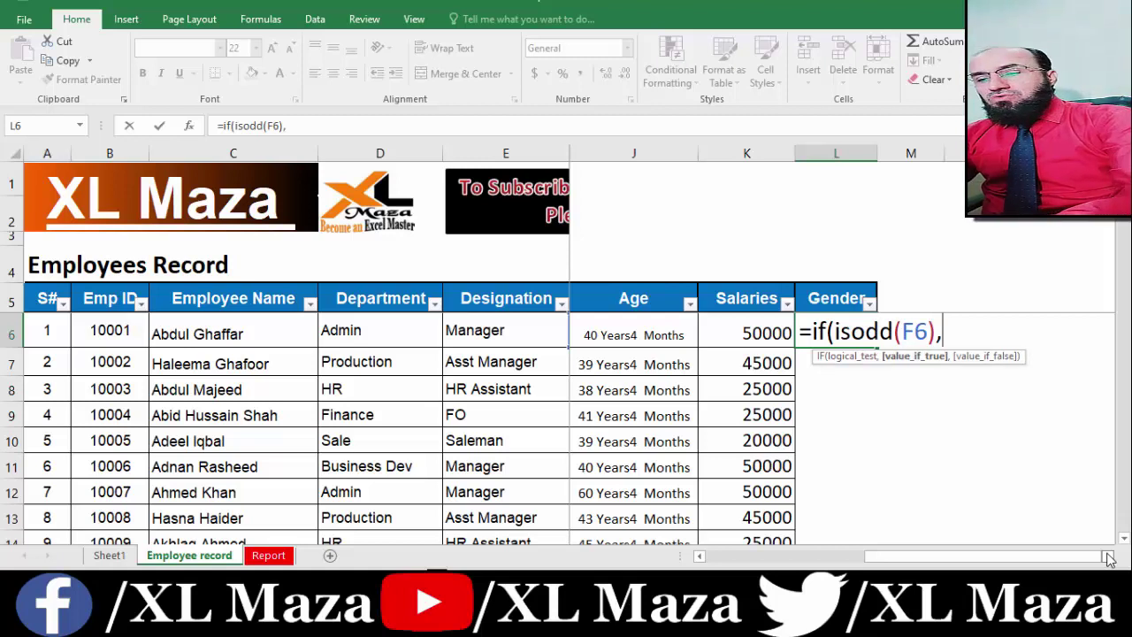
Step: Finish the L6 formula with "Male" for odd and "Female" otherwise, accepting the proposed formula correction
{"action": "type", "text": "\""}
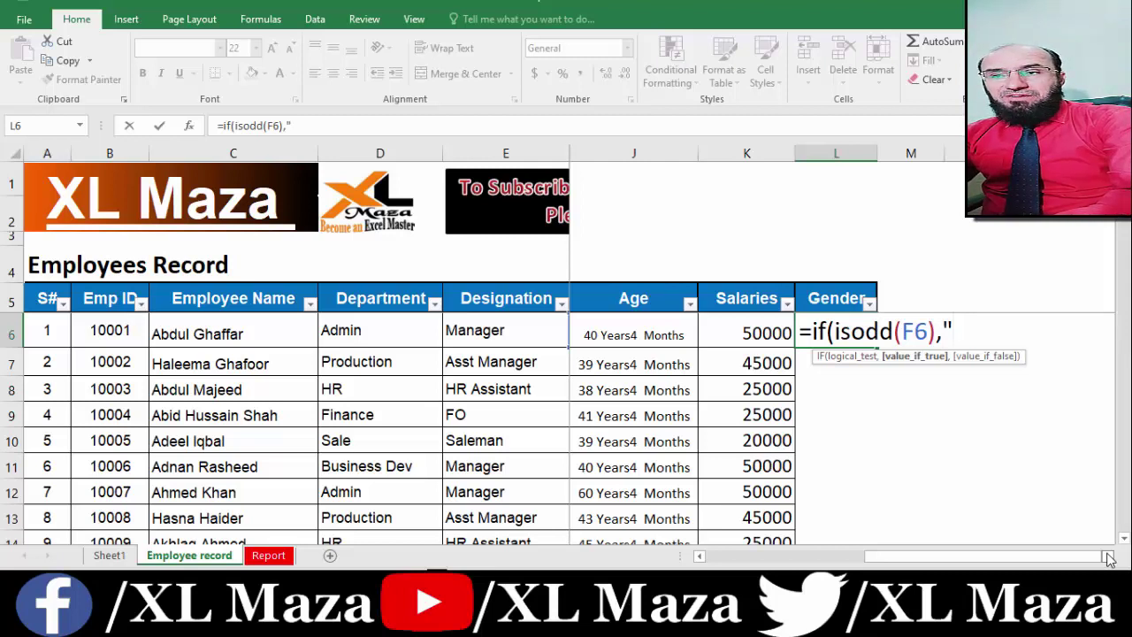
{"action": "type", "text": "Ma"}
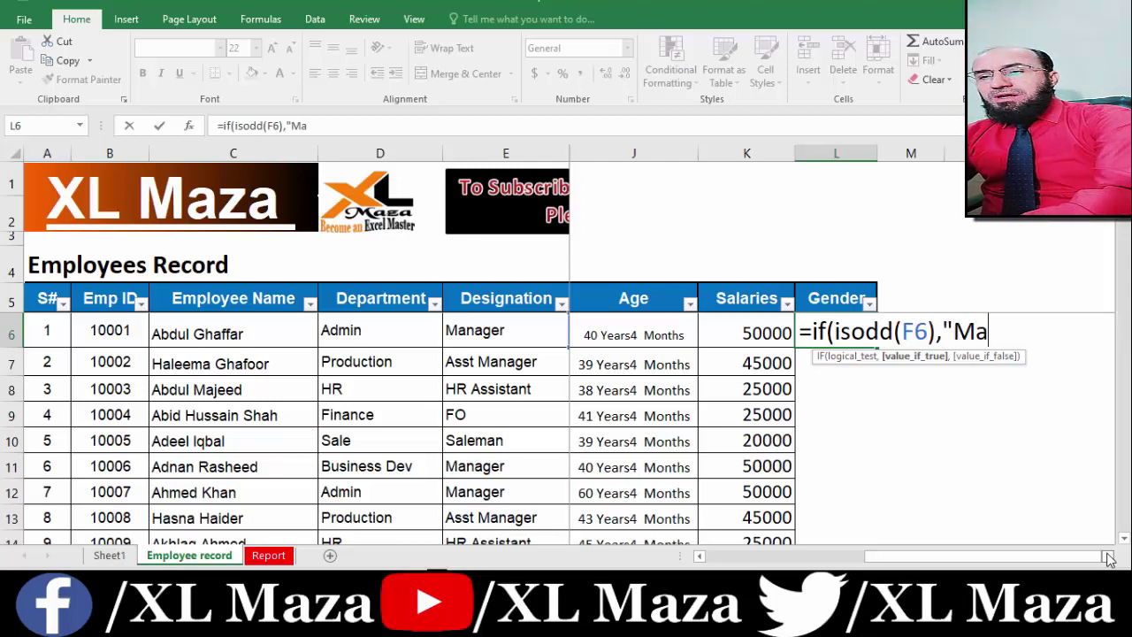
{"action": "type", "text": "le\","}
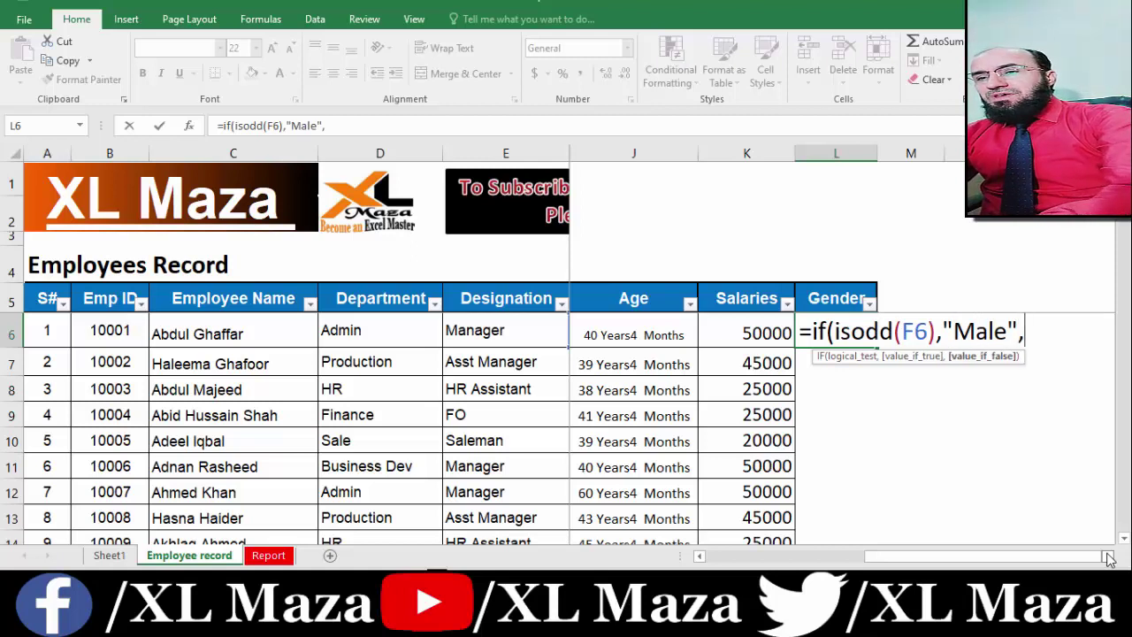
{"action": "type", "text": "\"Femal"}
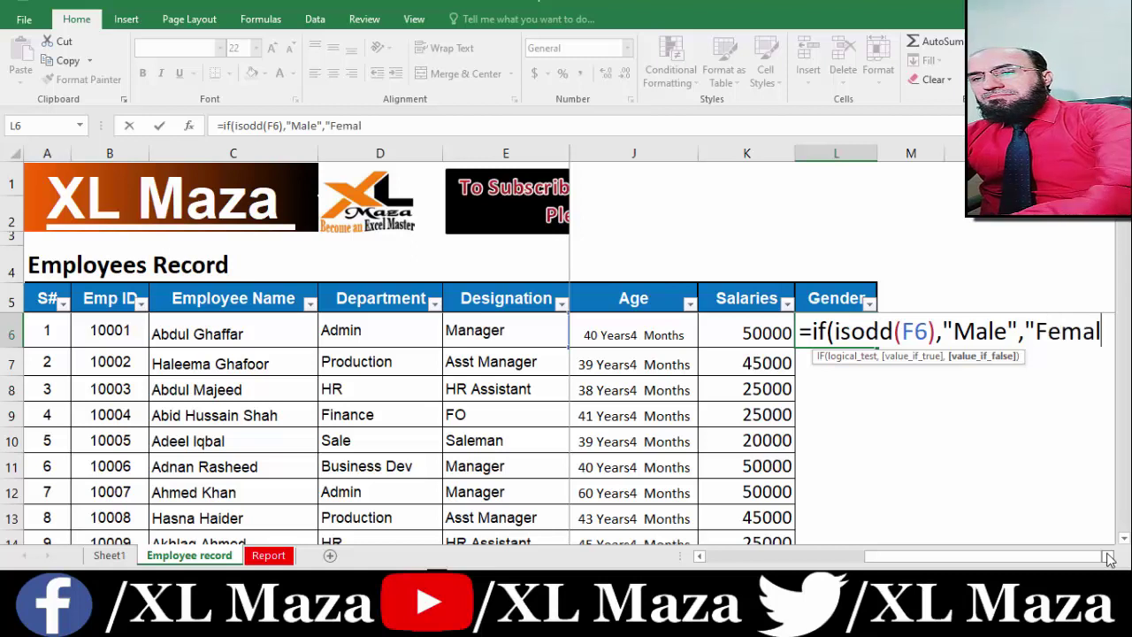
{"action": "type", "text": "e\""}
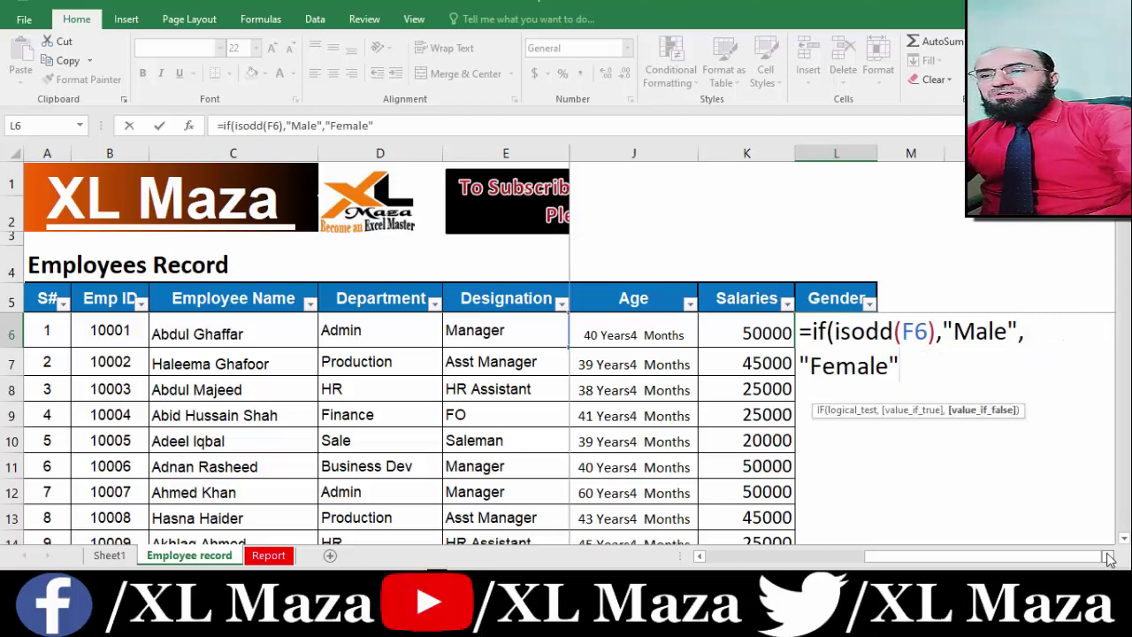
{"action": "key", "text": "Return"}
{"action": "key", "text": "Return"}
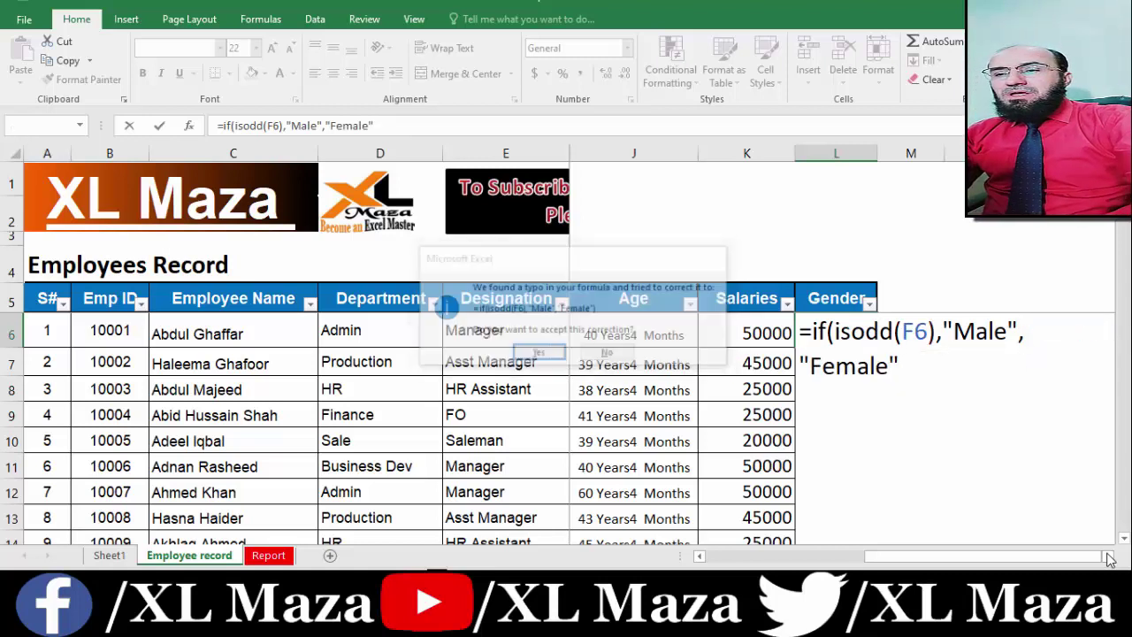
Step: Fill the L6 gender formula down for all employees and widen column L slightly to fit the Gender entries
{"action": "key", "text": "Up"}
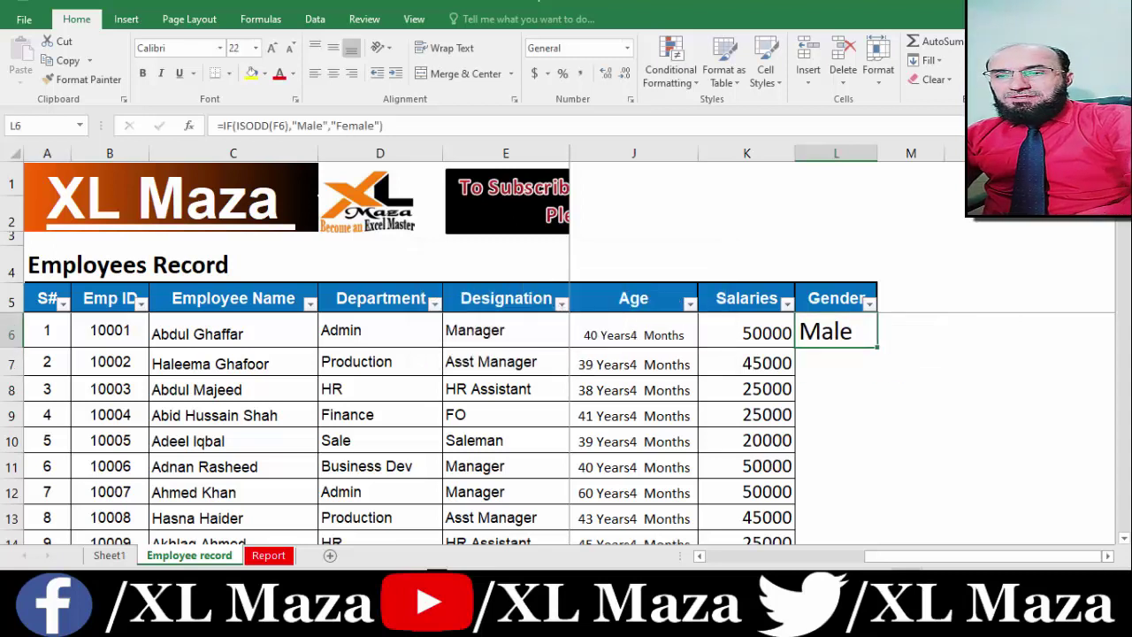
{"action": "double_click", "coordinate": [876, 348]}
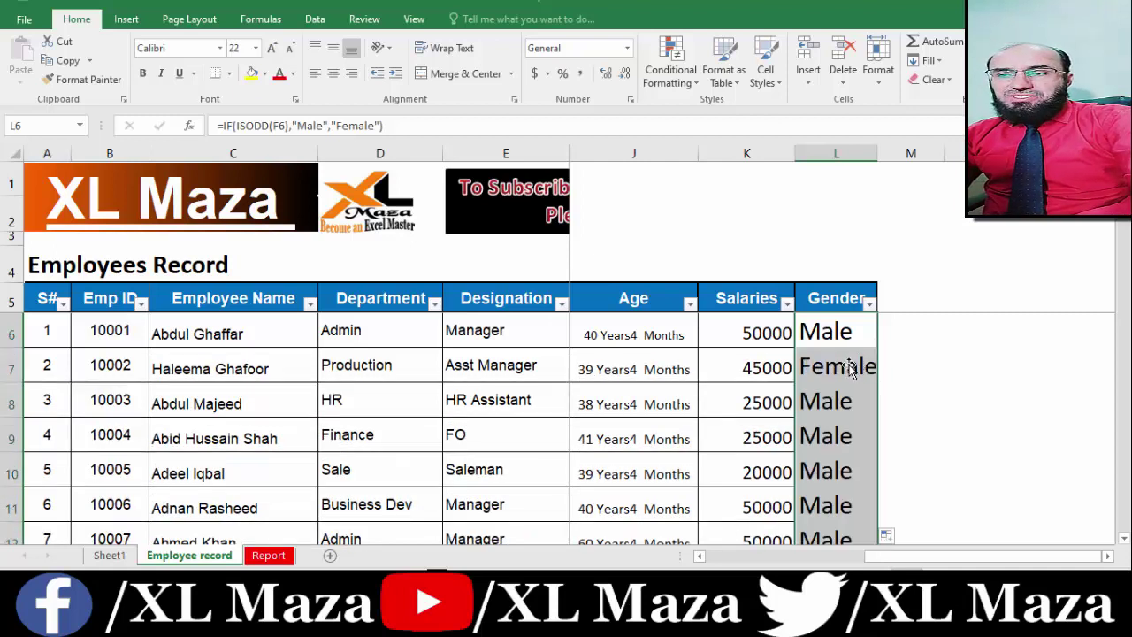
{"action": "left_click_drag", "start_coordinate": [875, 154], "coordinate": [887, 154]}
{"action": "left_click", "coordinate": [820, 379]}
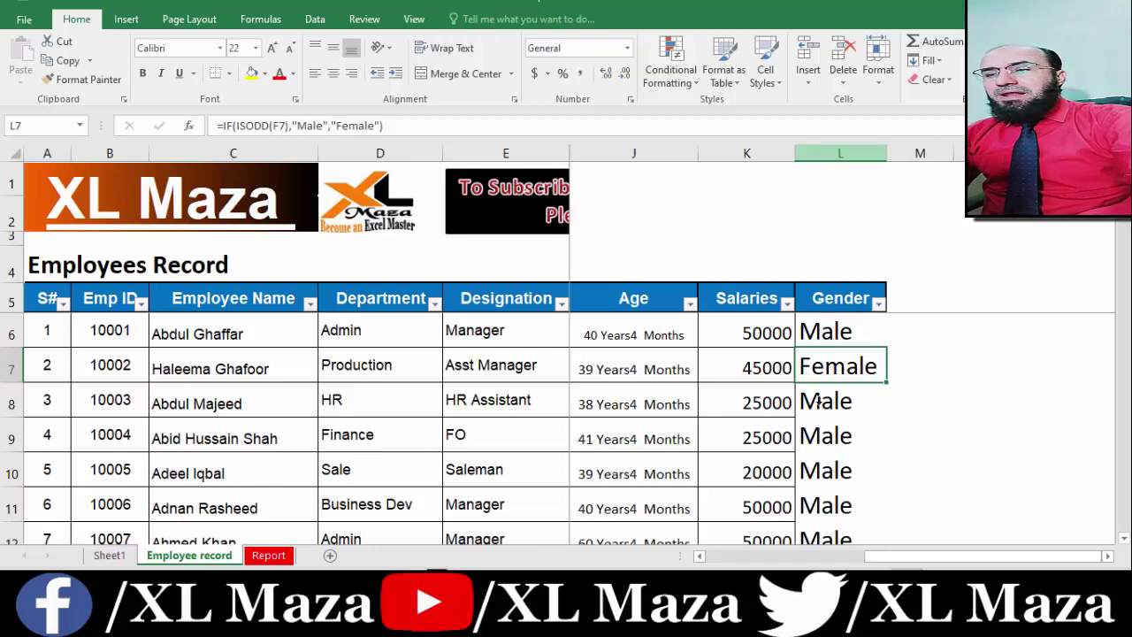